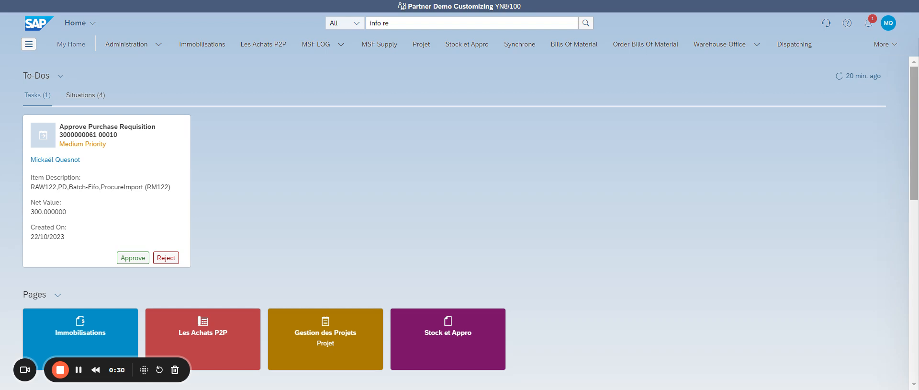
Step: Search for "manage sales order" and open the Manage Sales Orders app
left_click_drag(437, 20, 358, 27)
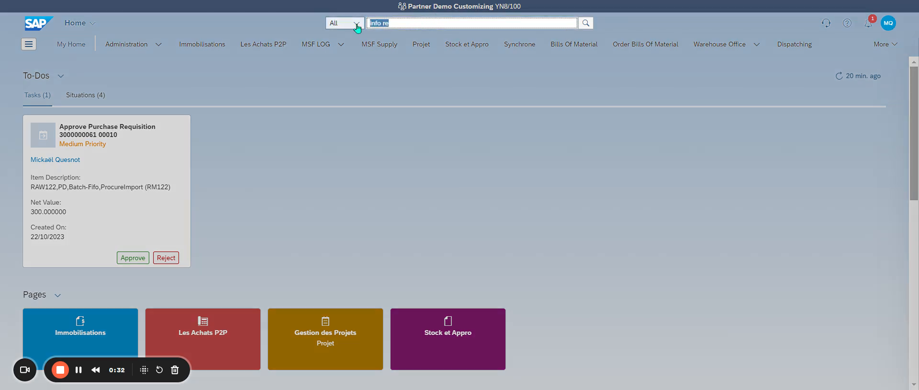
type("manage sales order")
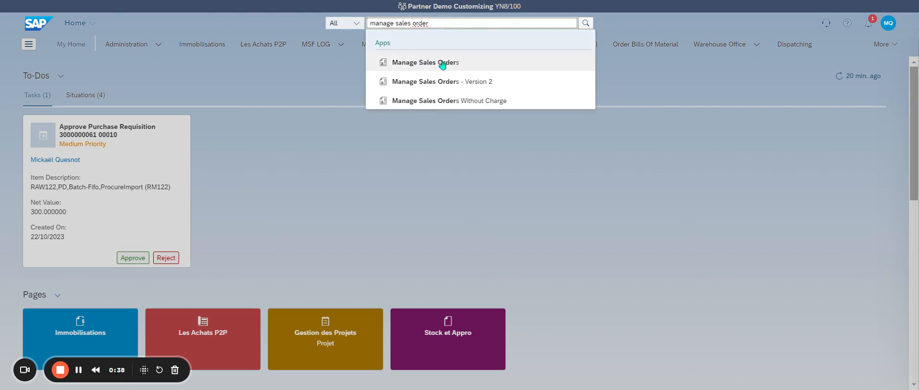
left_click(462, 63)
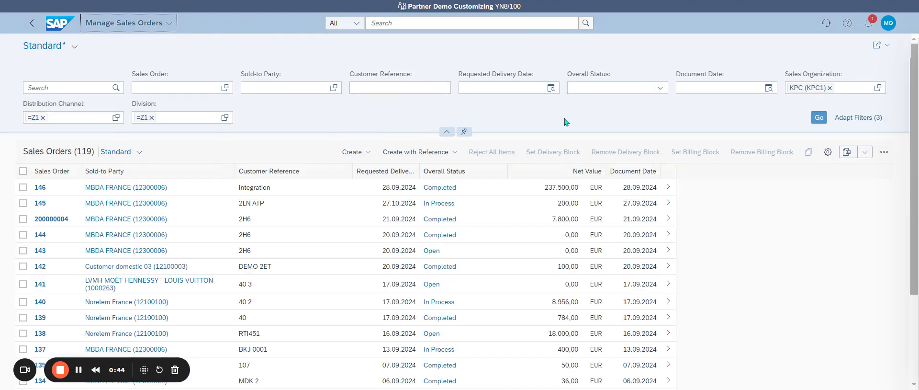
left_click_drag(134, 366, 779, 1)
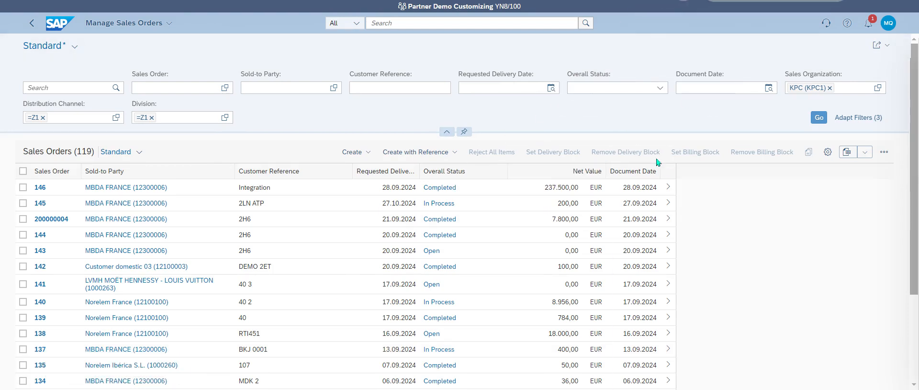
Step: Start a new sales order through VA01 with order type OR (Standard Order) and continue to the order overview
left_click(355, 153)
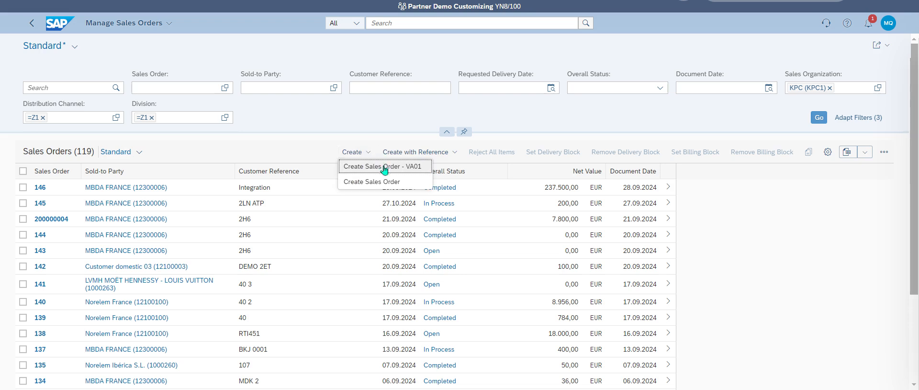
left_click(380, 167)
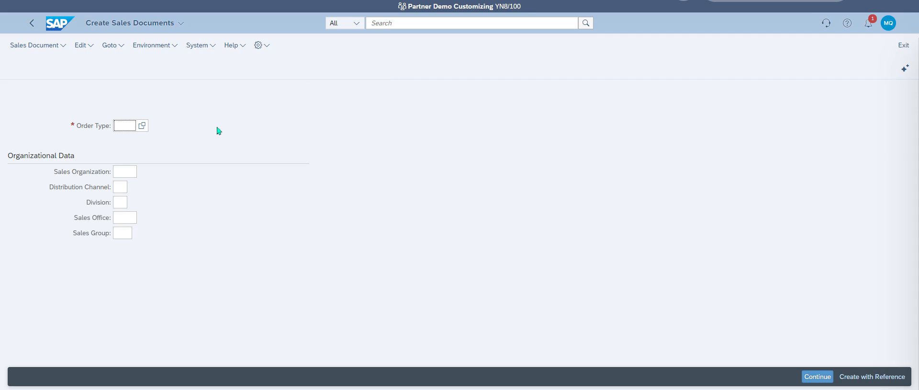
type("OR")
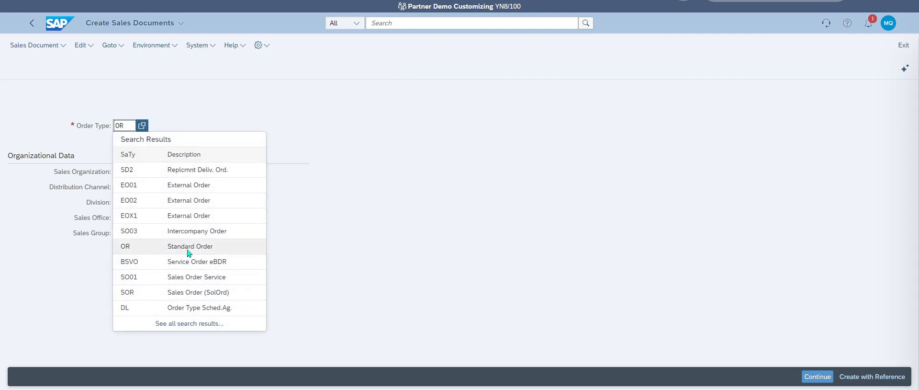
left_click(225, 246)
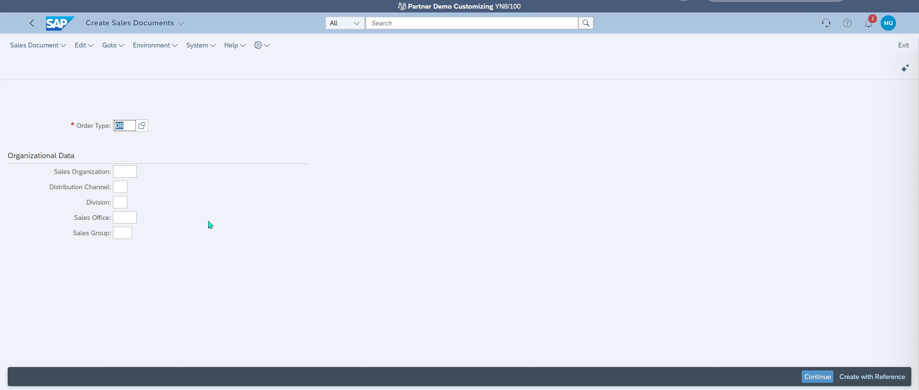
left_click(817, 376)
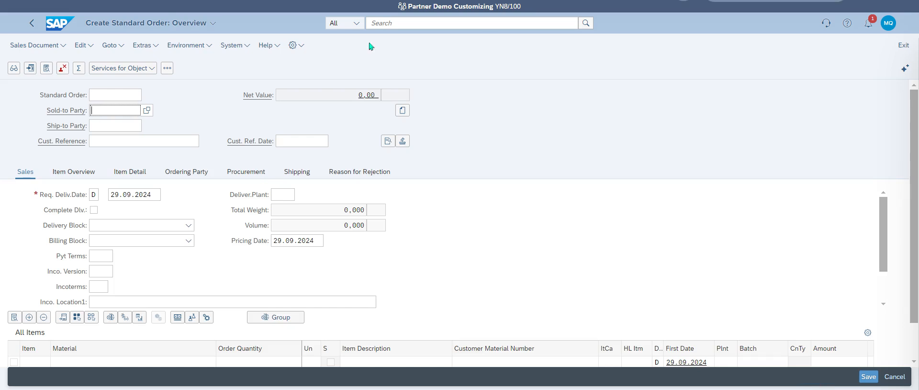
Step: Enter MBDA FRANCE as the sold-to party and DEMO as the customer reference, and load the customer's default data
type("MBDA")
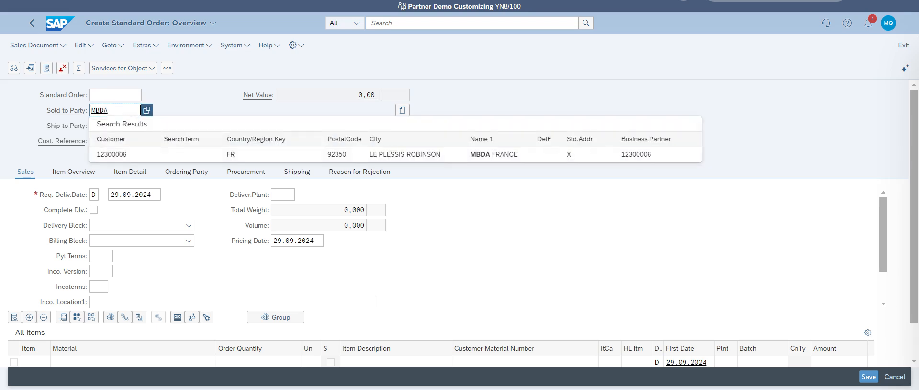
left_click(152, 154)
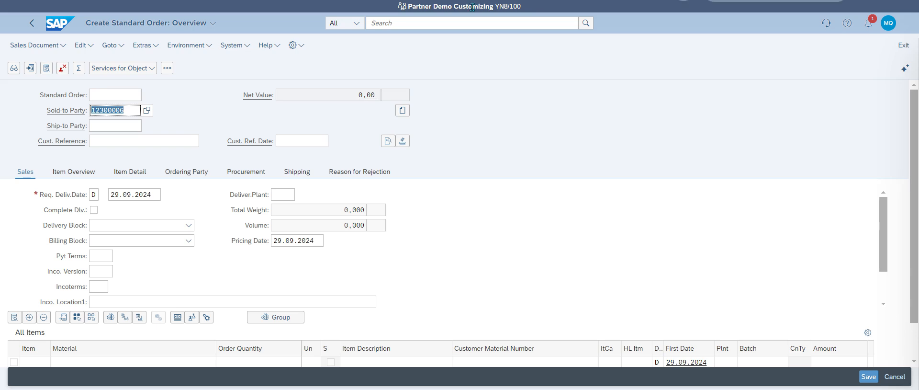
left_click(126, 143)
type("DEMO")
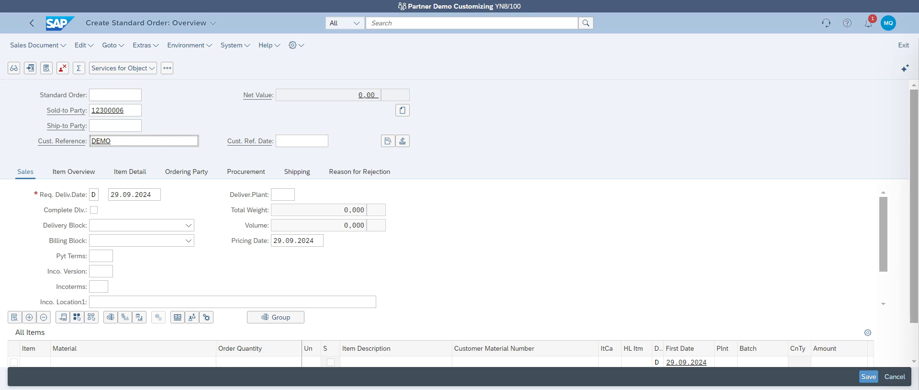
key("Return")
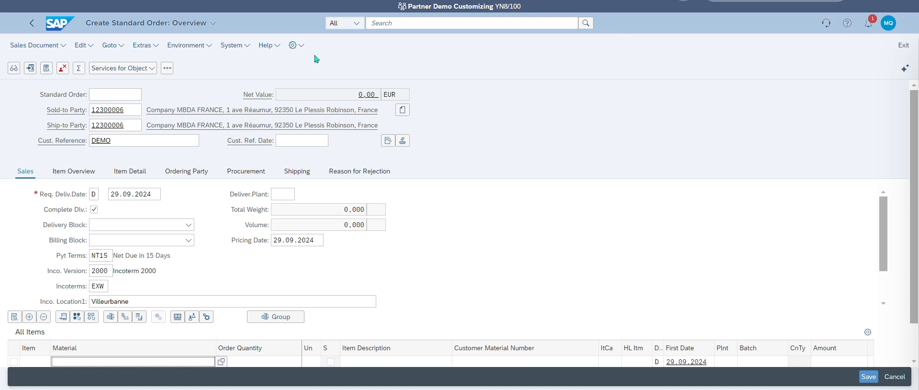
Step: Display the partner functions in the standard order's header data
left_click(167, 70)
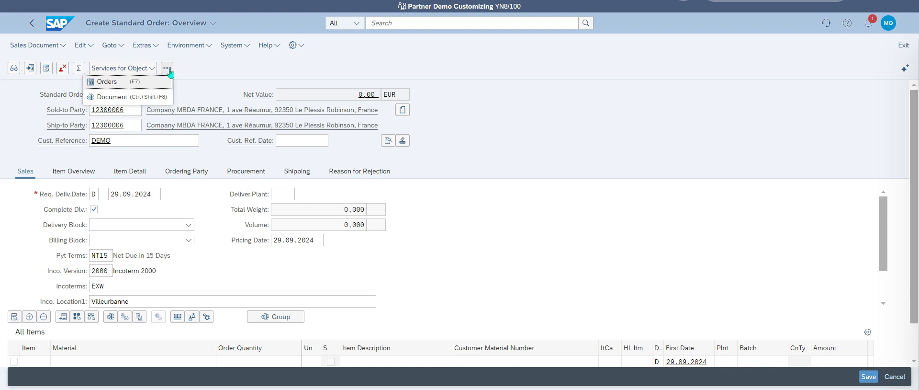
left_click(192, 65)
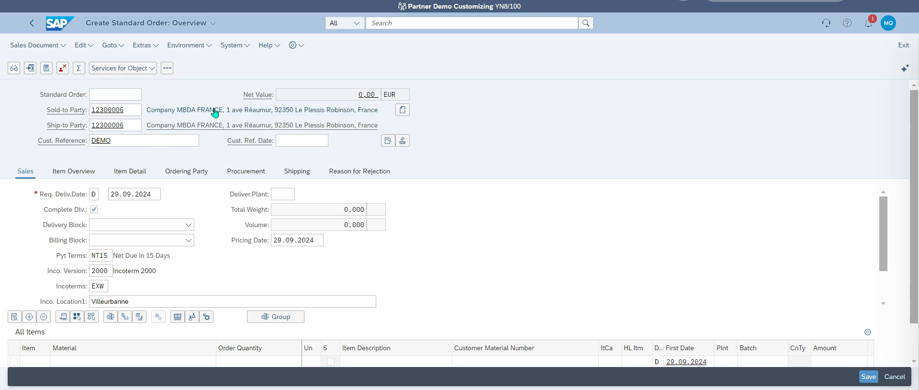
left_click(386, 142)
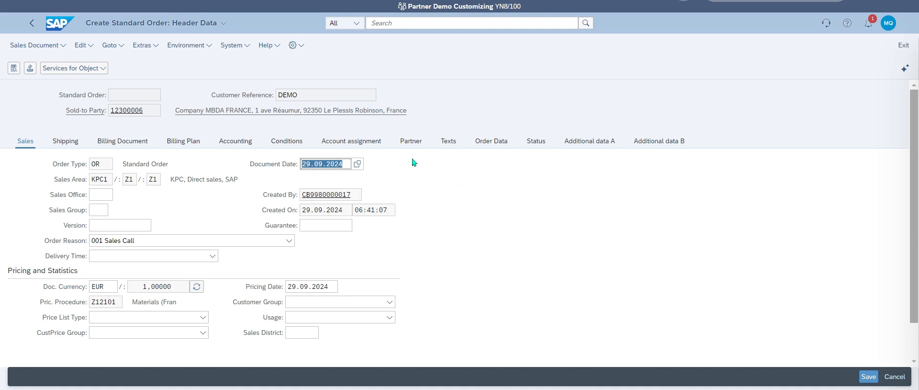
left_click(411, 142)
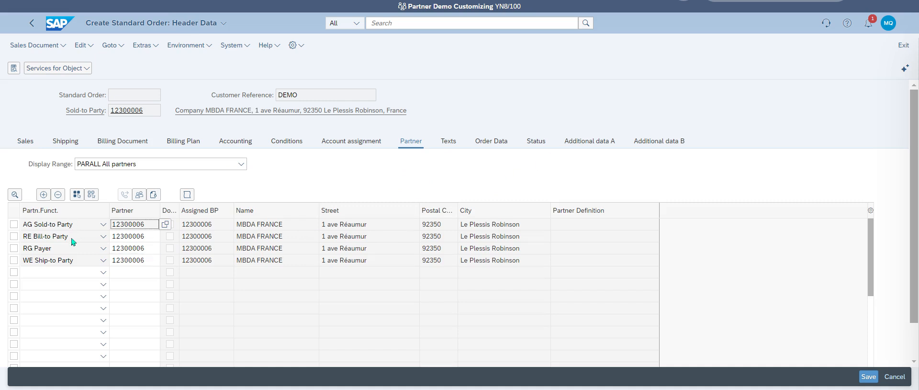
left_click(154, 47)
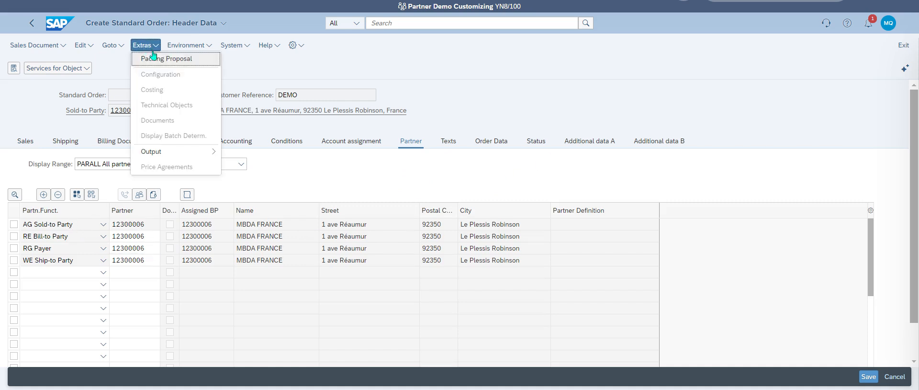
left_click(184, 46)
mouse_move(187, 61)
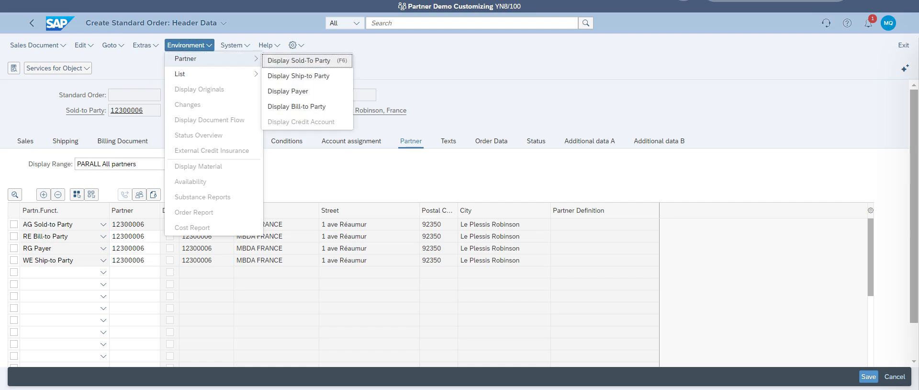
left_click(506, 2)
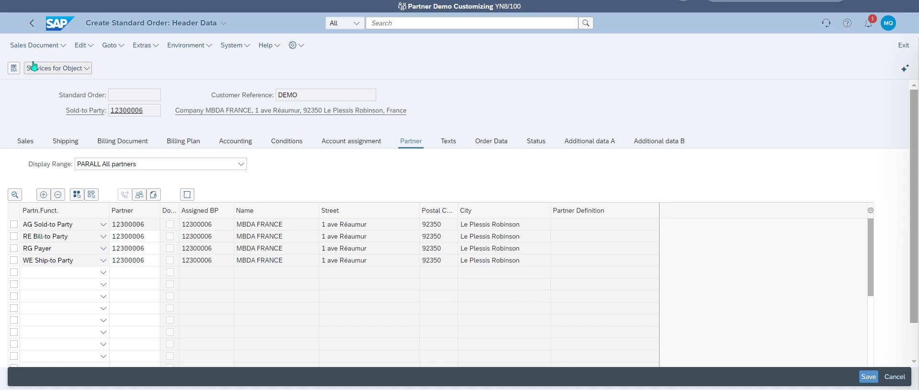
Step: Return from the header data to the order overview and display the sold-to party's business partner record
left_click(32, 22)
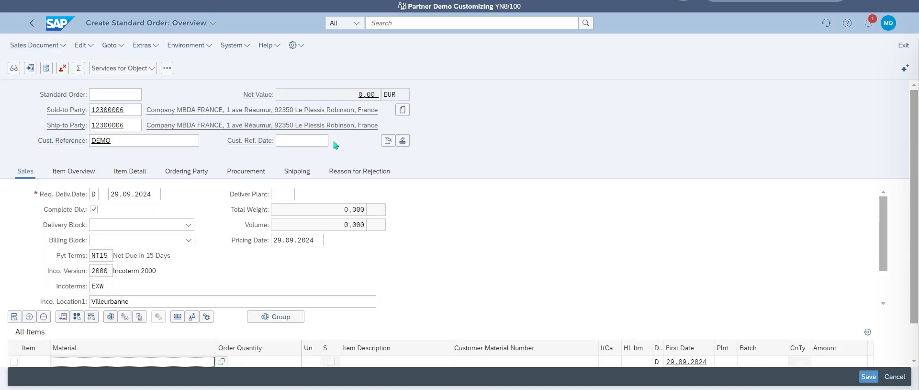
left_click(387, 140)
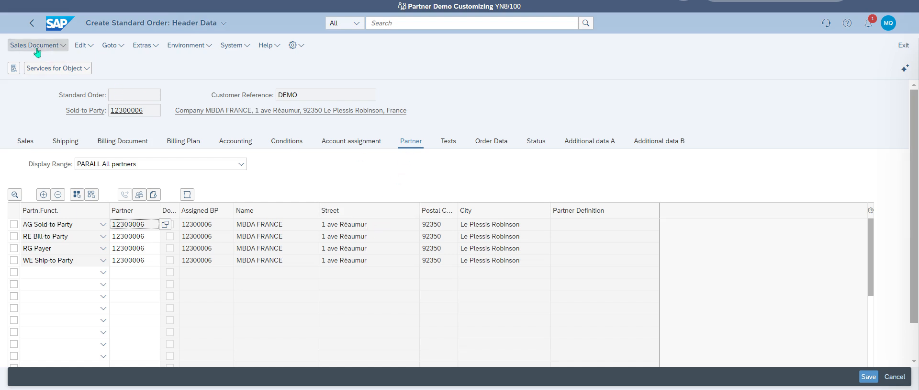
left_click(32, 22)
left_click(55, 48)
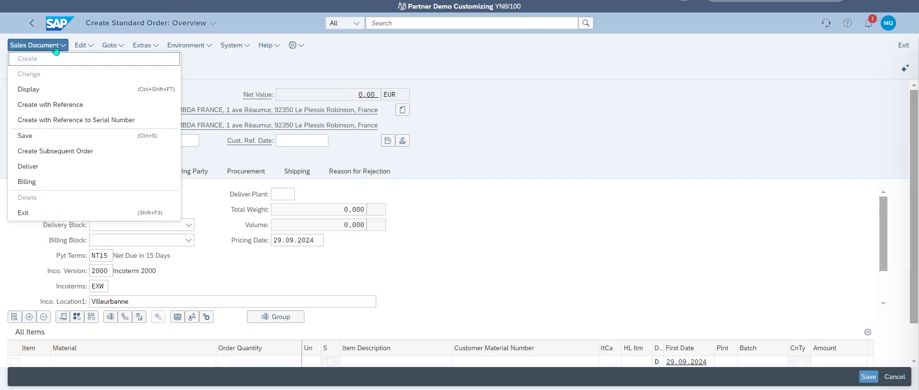
left_click(104, 48)
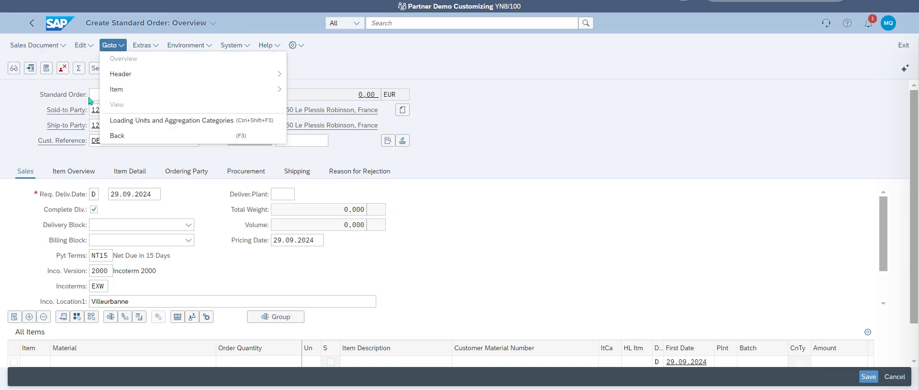
mouse_move(160, 76)
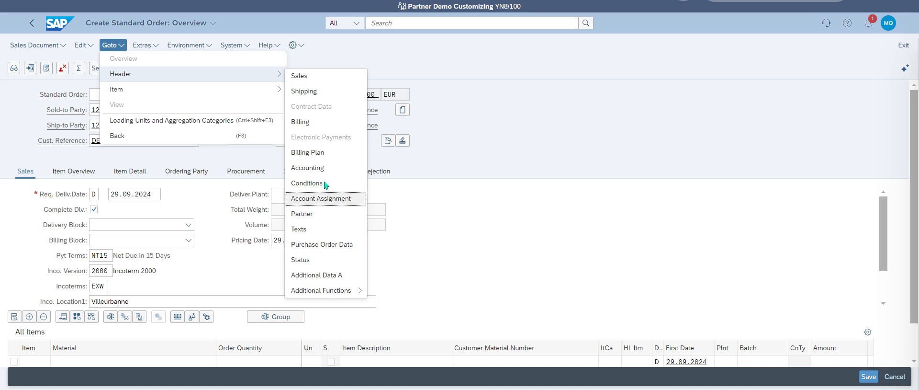
left_click(186, 45)
left_click(185, 45)
mouse_move(234, 58)
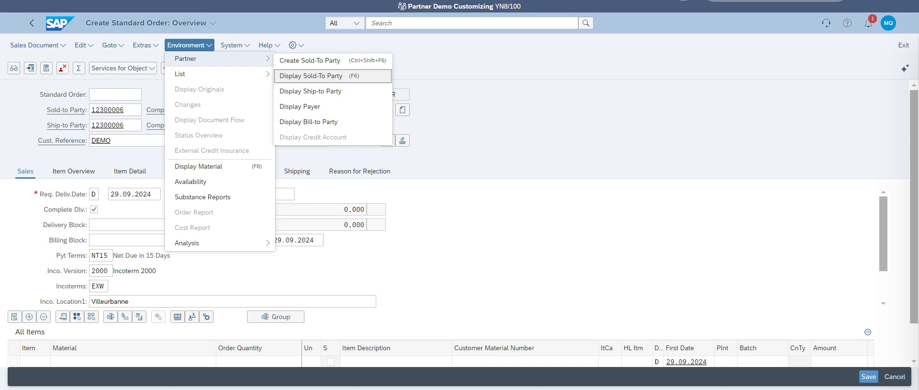
left_click(308, 79)
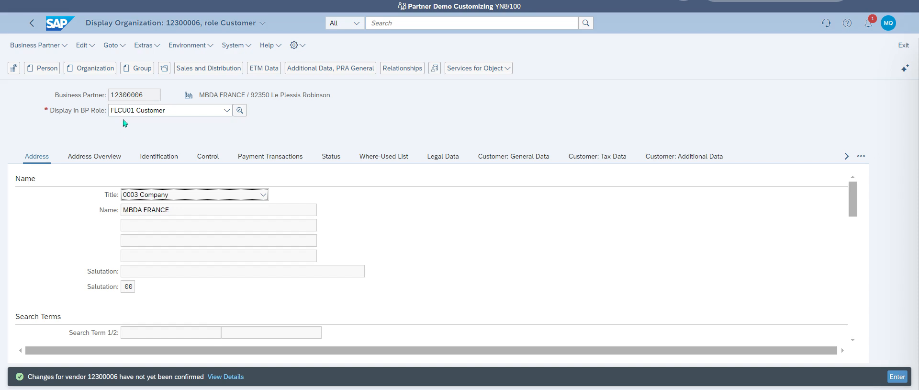
Step: Check the Visualization options in the SAP GUI for HTML settings and close them without saving
left_click(296, 45)
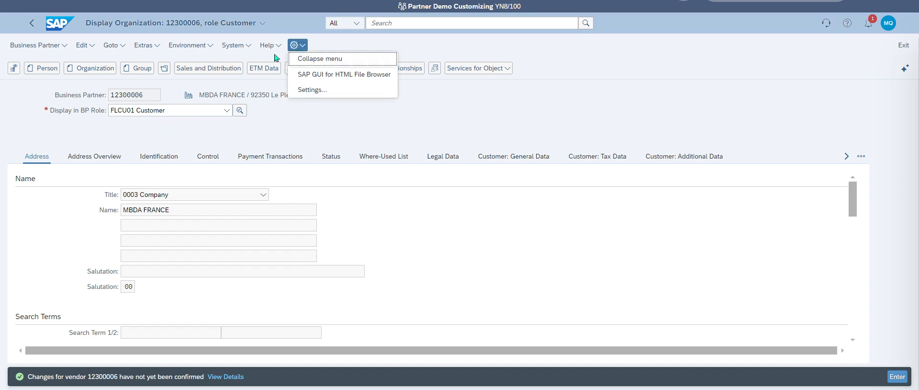
left_click(312, 90)
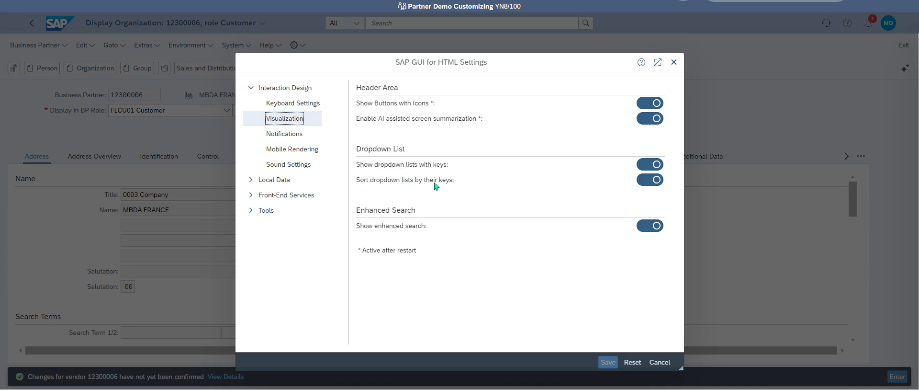
left_click(660, 363)
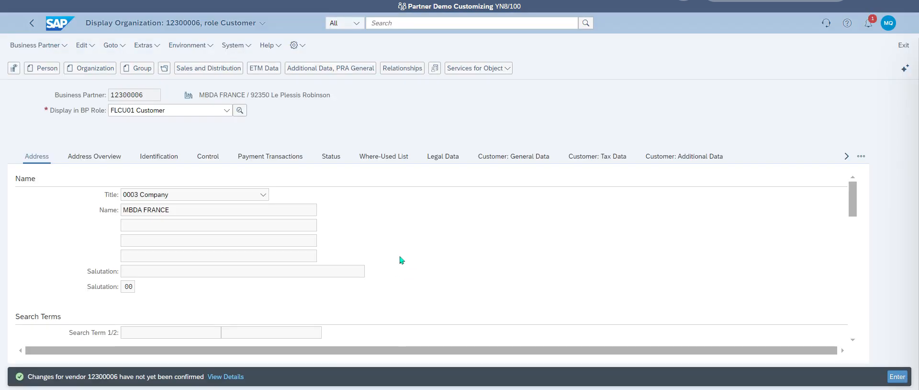
Step: Display the customer's Sales and Distribution data and check which sales areas are maintained for it
left_click(214, 69)
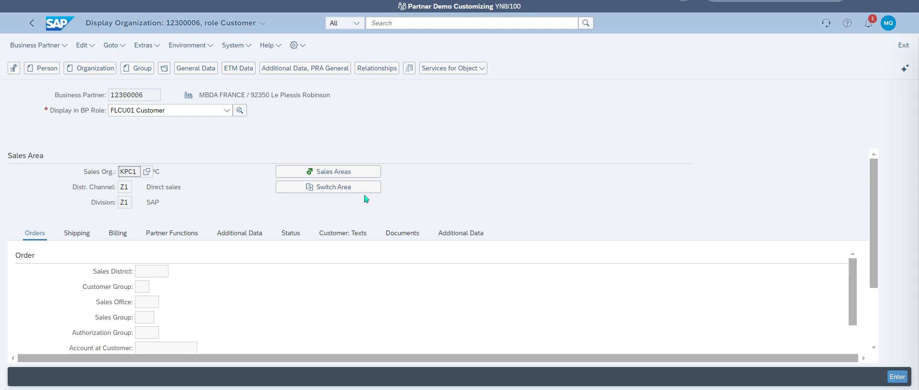
left_click(336, 173)
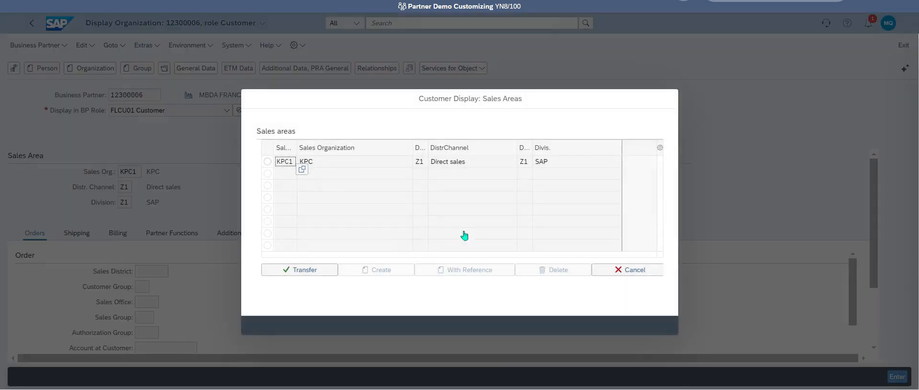
left_click(634, 270)
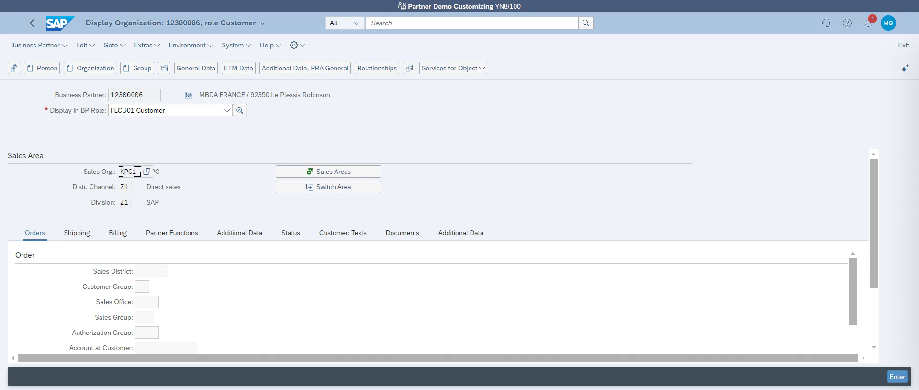
Step: Examine the Incoterms and payment terms in the customer's billing data for the sales area
left_click(118, 233)
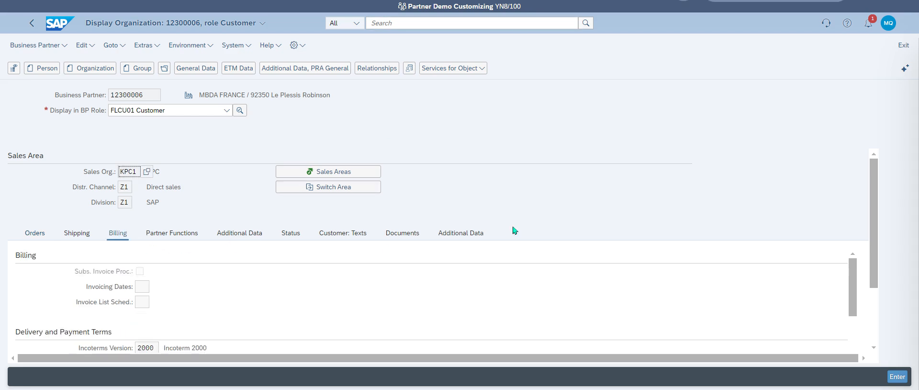
scroll(607, 211, "down", 3)
scroll(503, 254, "down", 2)
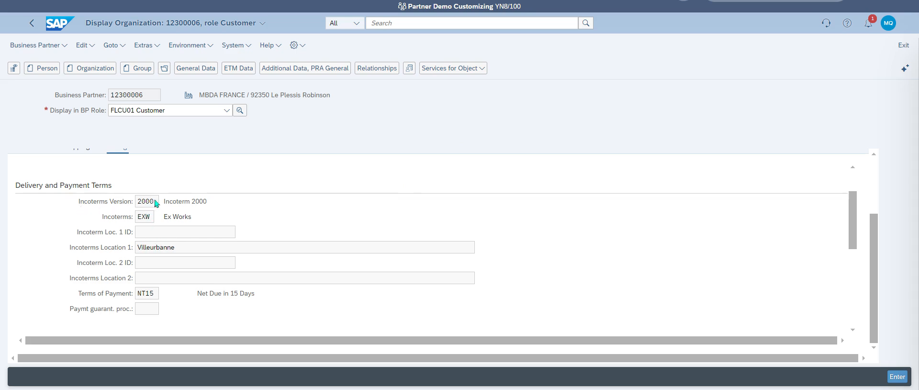
Step: Check the customer's Incoterms version, Incoterms and Incoterms location, and return to the item list of the standard order
left_click_drag(155, 202, 137, 203)
left_click_drag(154, 218, 126, 221)
left_click_drag(184, 250, 122, 250)
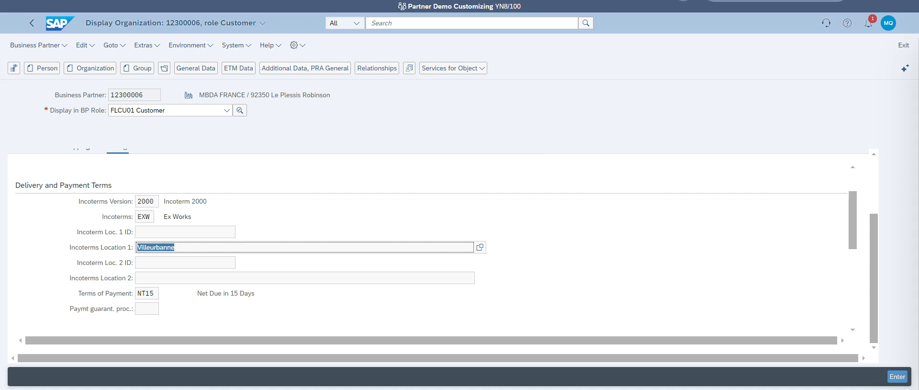
left_click(29, 23)
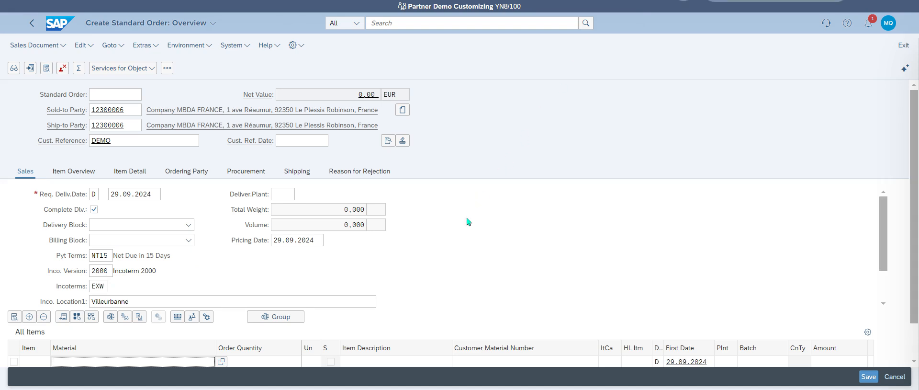
scroll(478, 215, "down", 2)
scroll(502, 215, "down", 1)
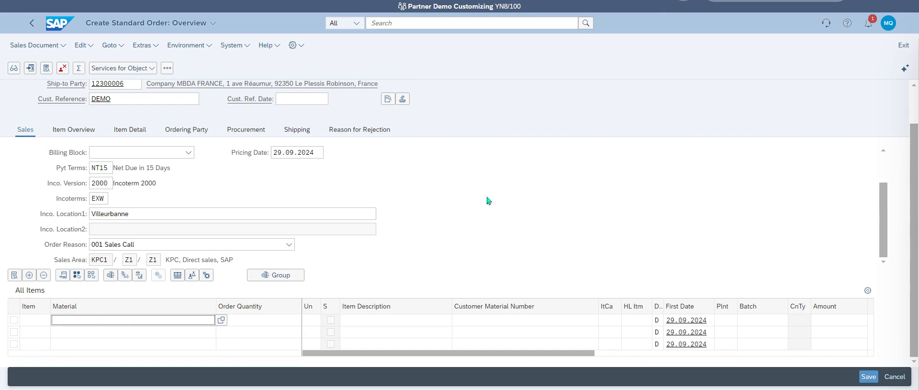
type("TG11")
key("Tab")
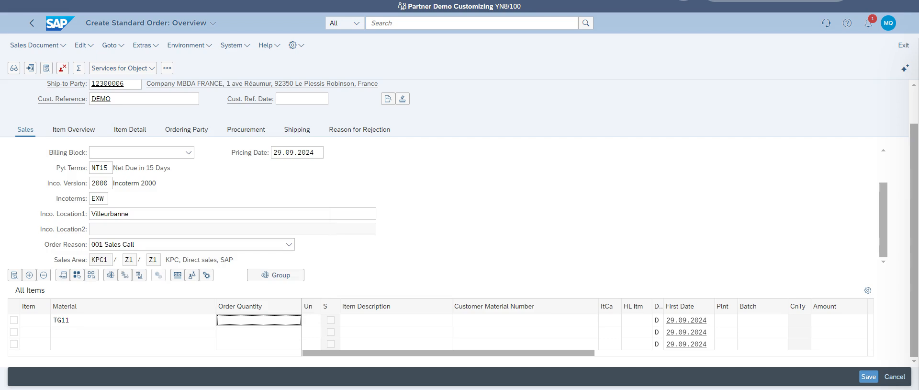
key("shift+Tab")
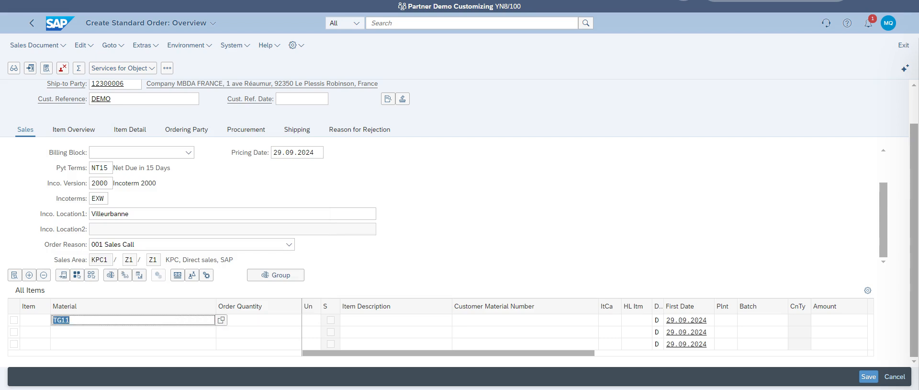
type("ATp")
key("BackSpace")
key("BackSpace")
key("BackSpace")
type("AT")
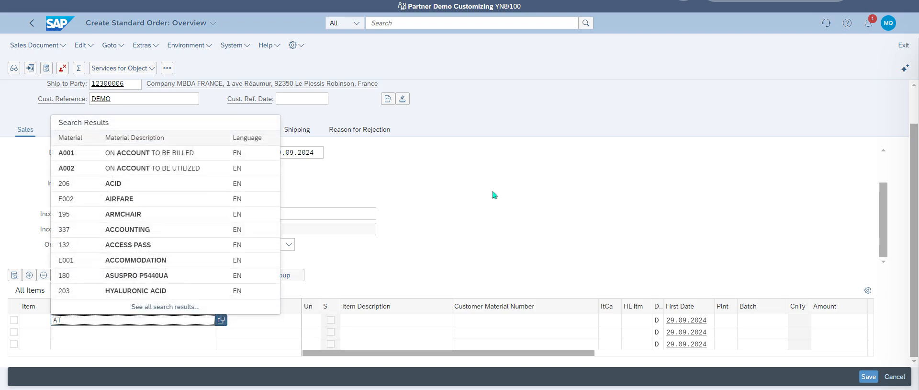
type("P")
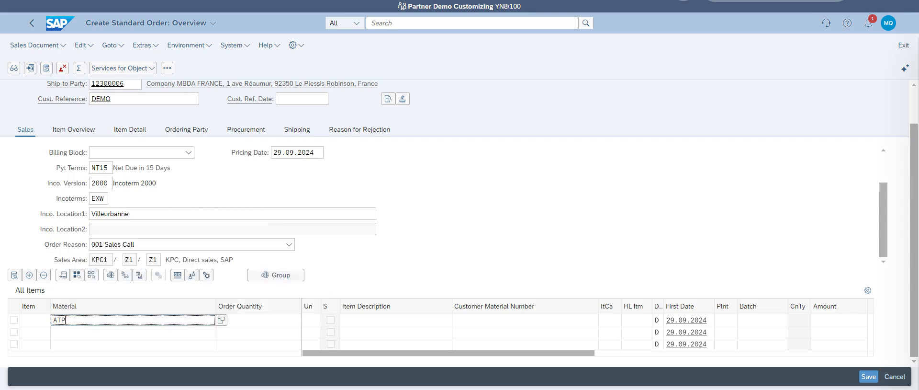
key("BackSpace")
key("BackSpace")
key("BackSpace")
Step: Search the sales materials by material number with the pattern *ATP* and choose T-ATP100 for the first order item
key("F4")
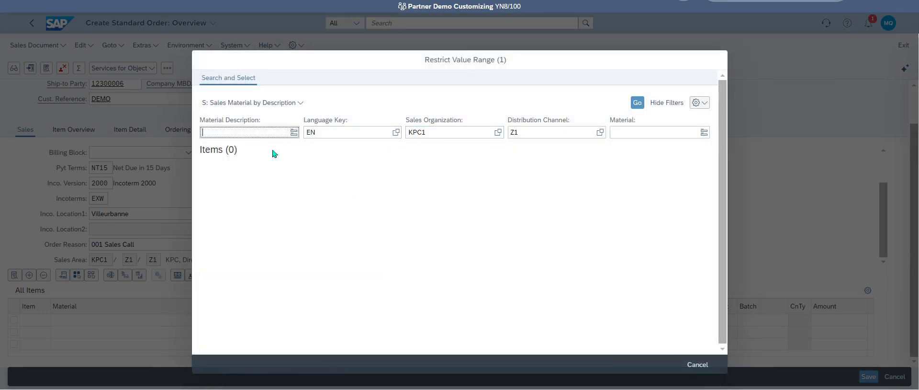
type("*ATP*")
key("Return")
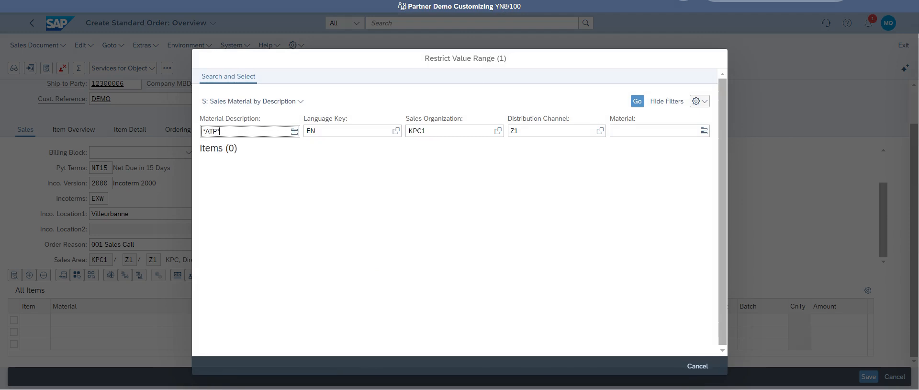
left_click(228, 132)
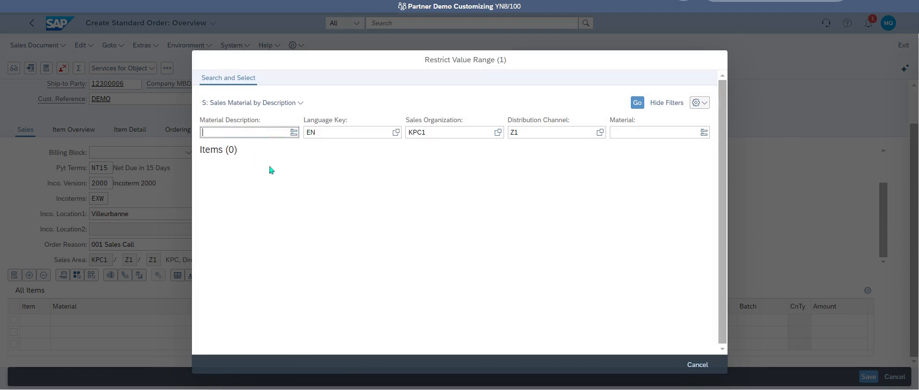
left_click(623, 132)
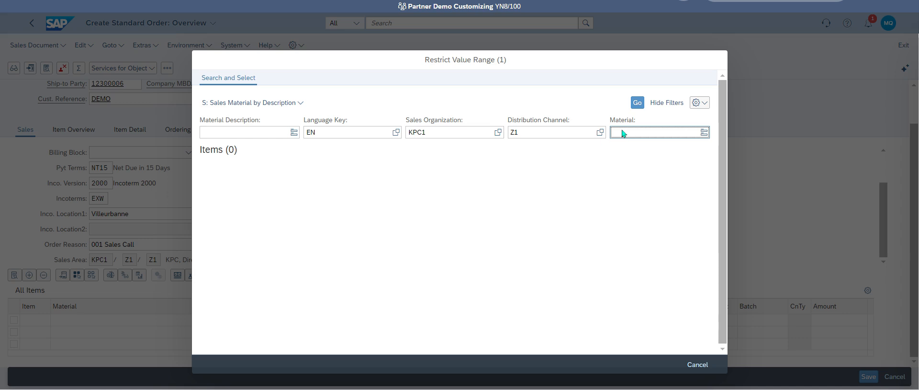
type("*ATP*")
key("Return")
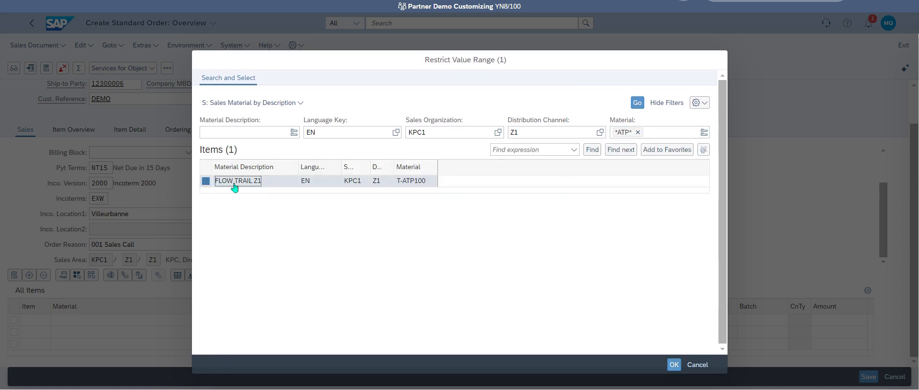
double_click(234, 184)
Step: Set the order quantity of T-ATP100 to 1 and accept the item despite the quantity warnings
left_click(275, 321)
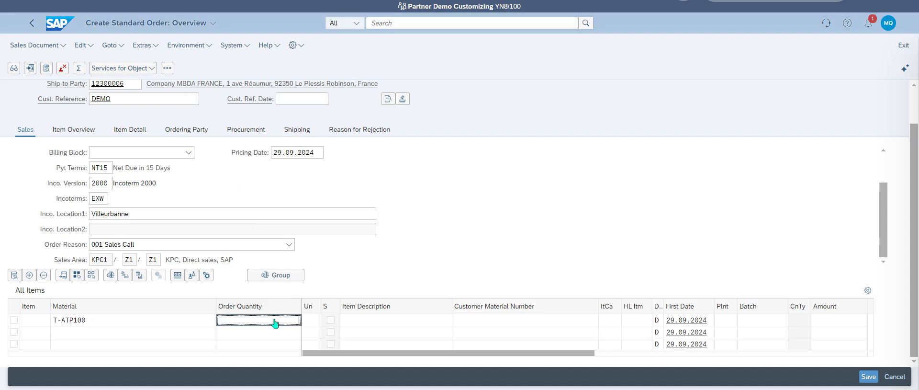
type("1")
key("Return")
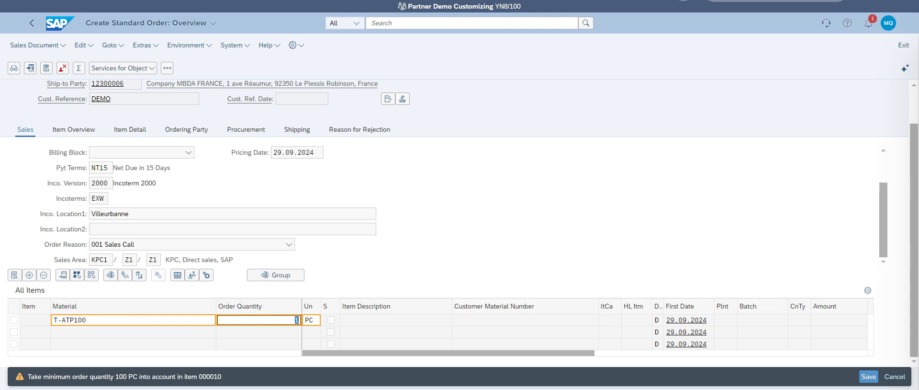
key("Return")
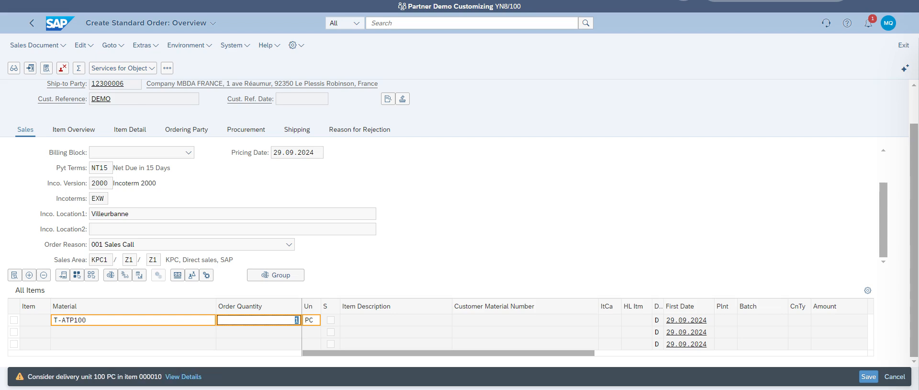
key("Return")
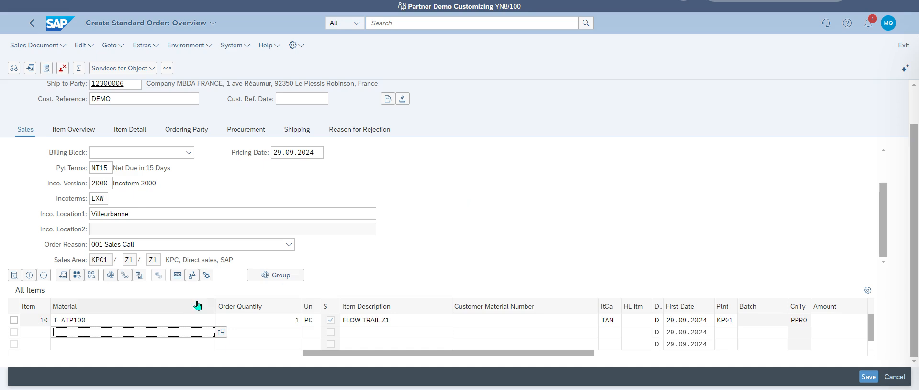
Step: Add material TG11 as the second order item with an order quantity of 1
type("TG11")
key("Return")
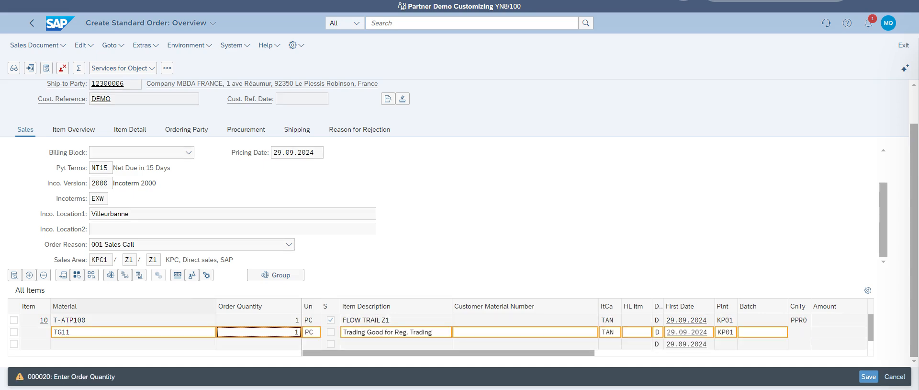
type("1")
key("Return")
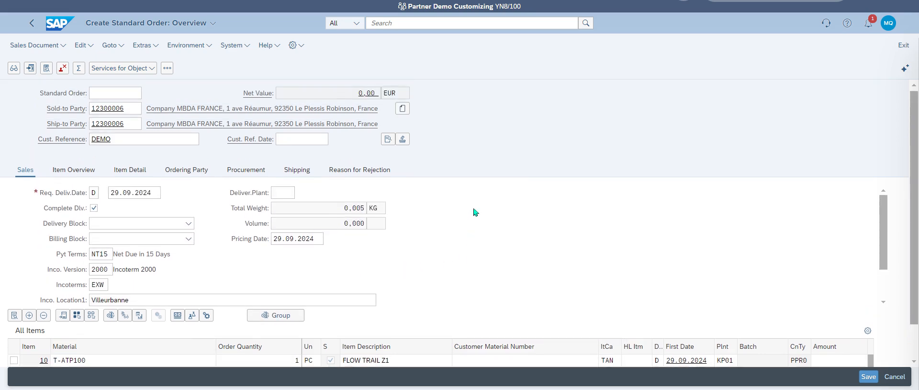
Step: Examine the shipping plant and pricing conditions of the TG11 item, and return to the order overview
scroll(474, 211, "down", 5)
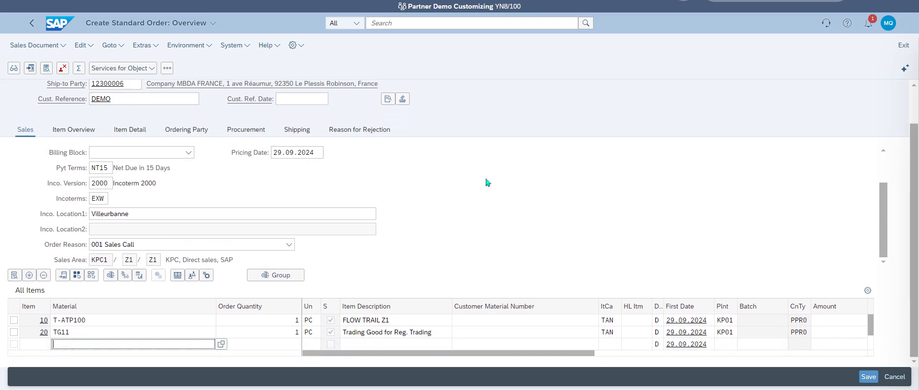
left_click(14, 332)
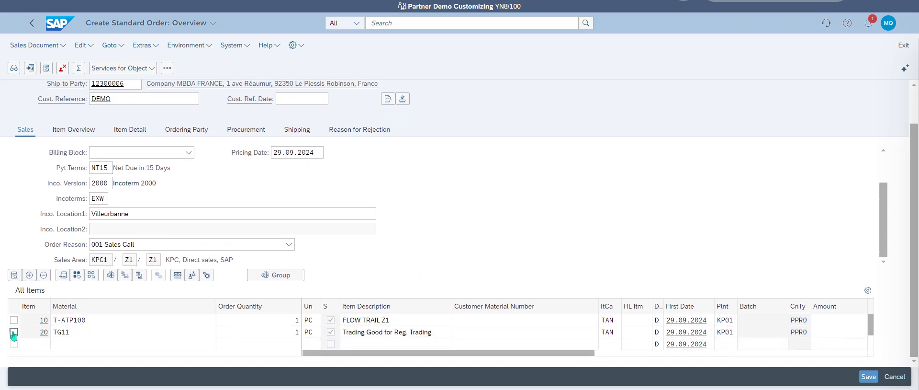
left_click(14, 277)
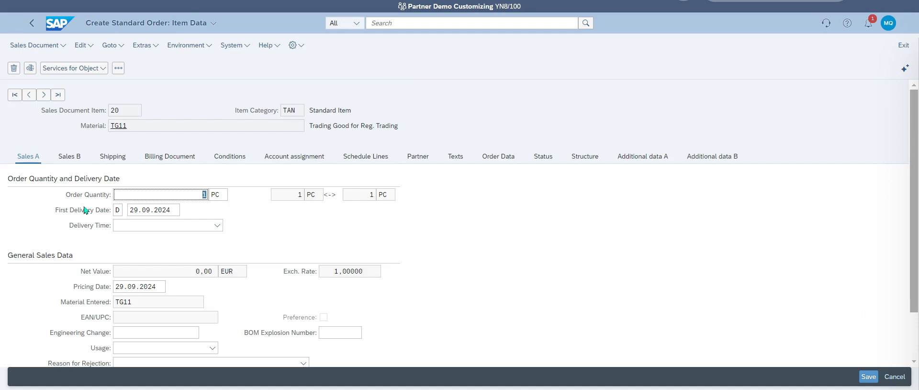
left_click(102, 158)
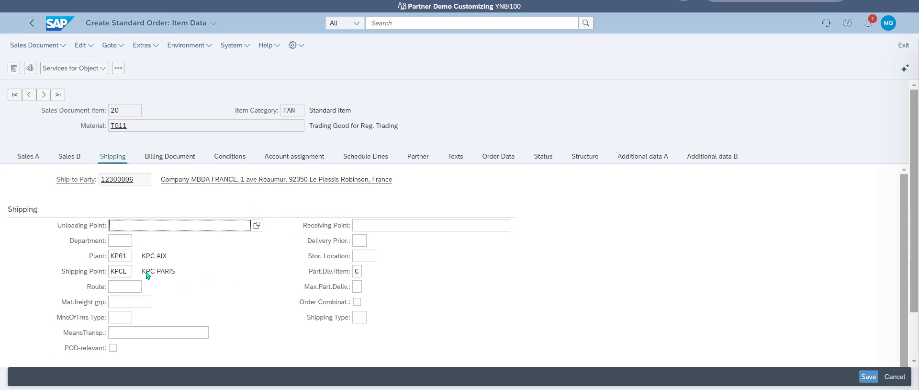
left_click(120, 256)
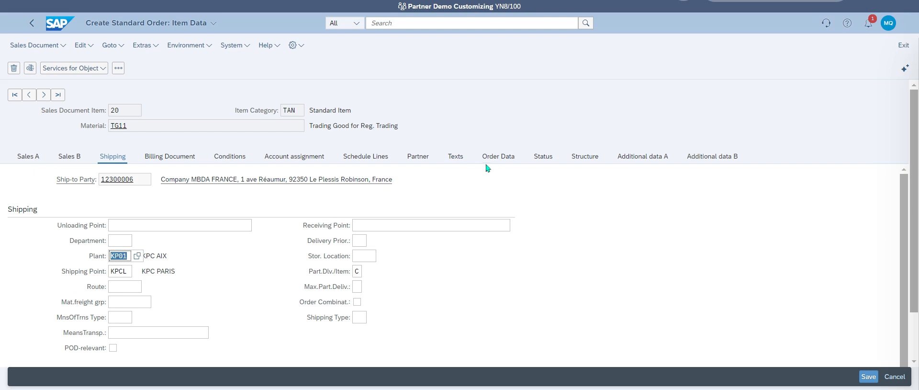
left_click(239, 158)
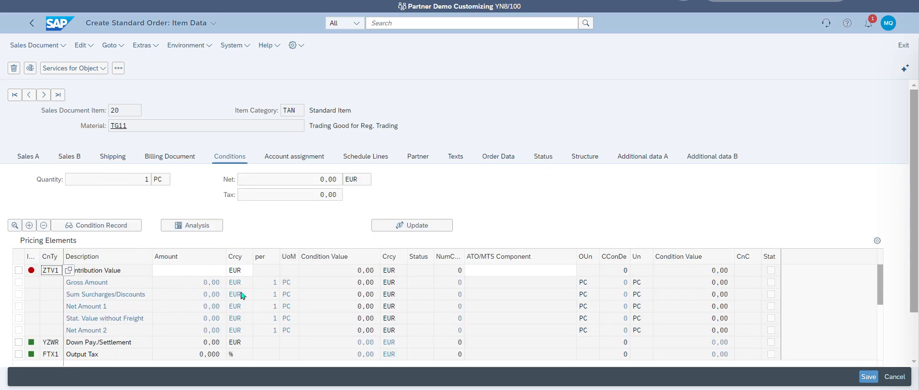
left_click(31, 22)
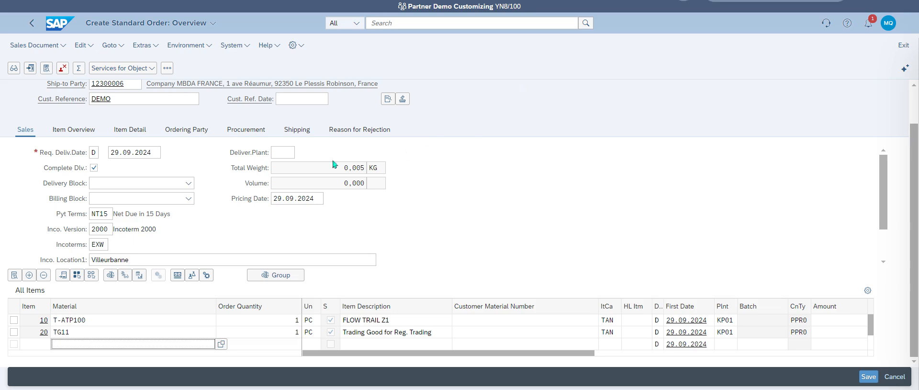
Step: Display the material master of T-ATP100 from the order, check its delivering plant in the sales data, and return to the overview
left_click(206, 47)
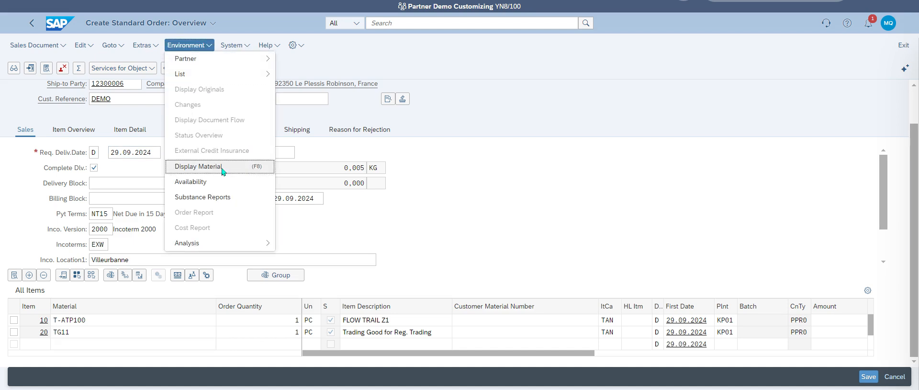
left_click(17, 319)
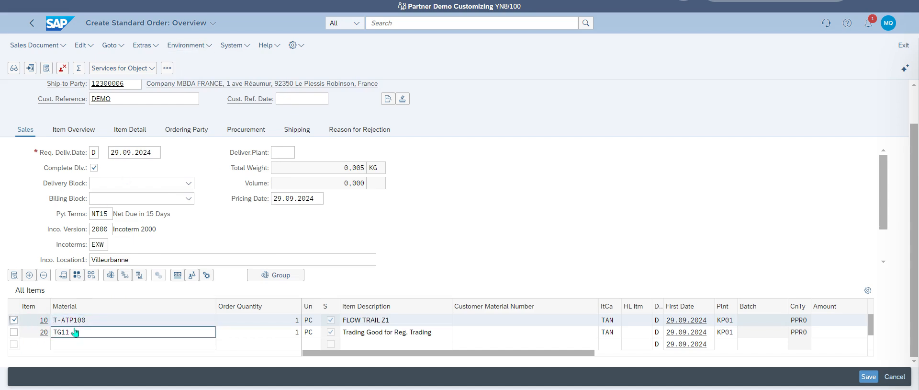
left_click(186, 45)
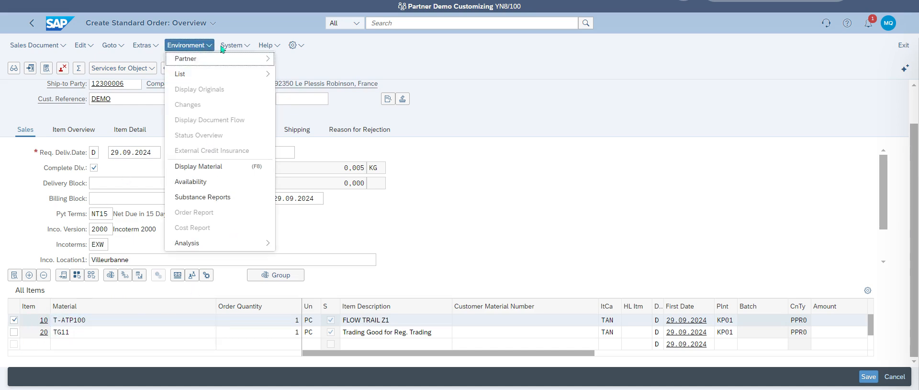
left_click(229, 168)
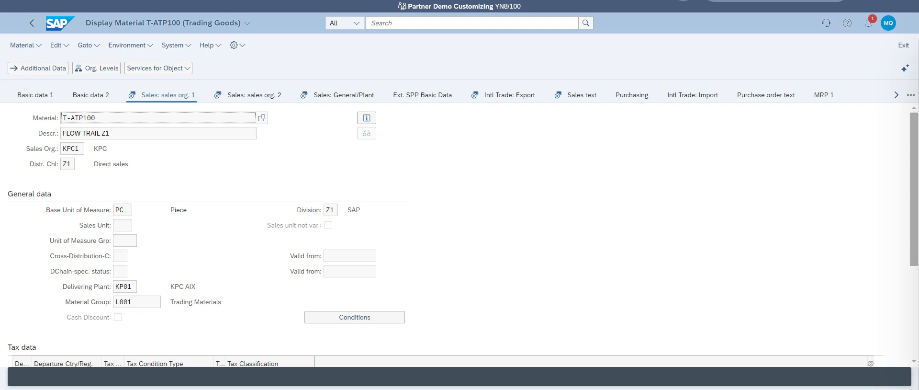
scroll(500, 216, "down", 3)
scroll(500, 219, "up", 3)
double_click(123, 288)
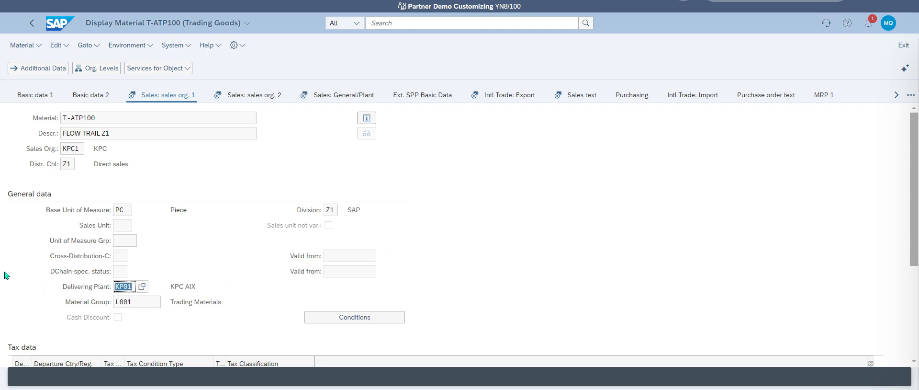
left_click(23, 45)
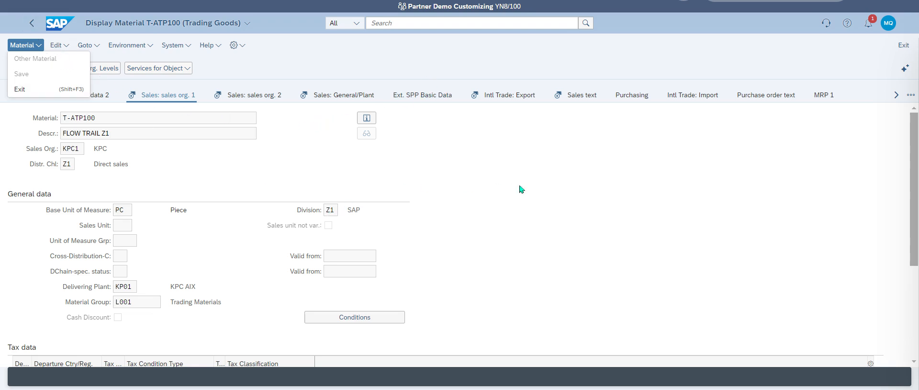
left_click(31, 30)
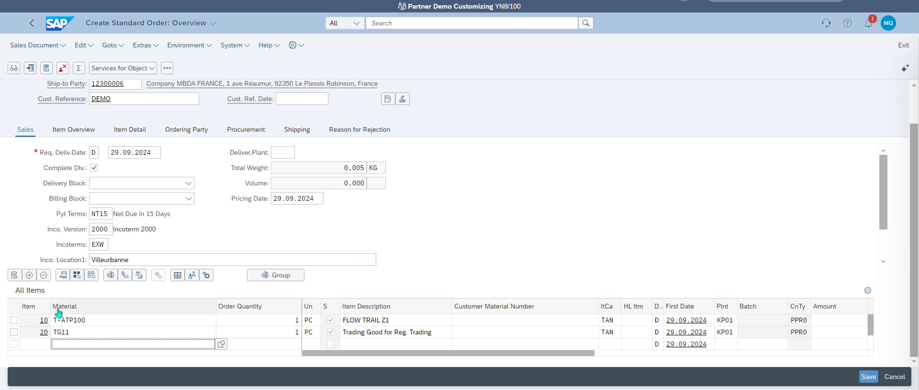
Step: Check the pricing conditions of the T-ATP100 item and return to the order overview
left_click(14, 320)
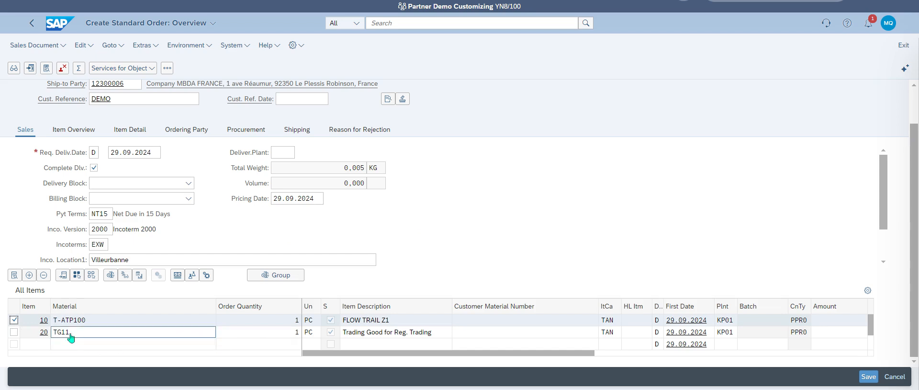
left_click(177, 275)
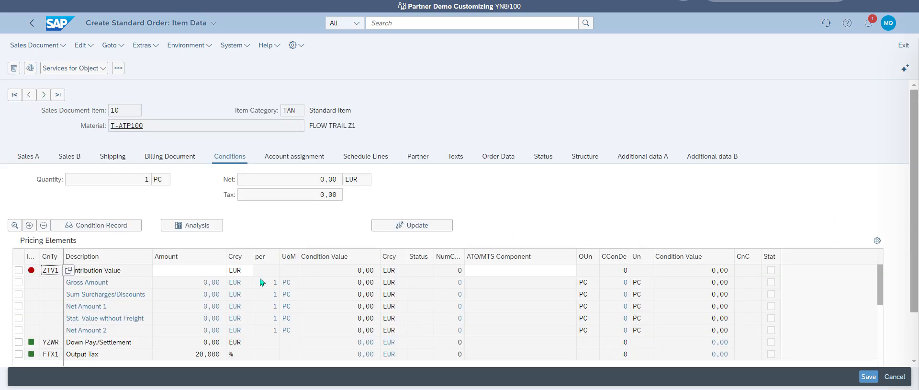
left_click(24, 23)
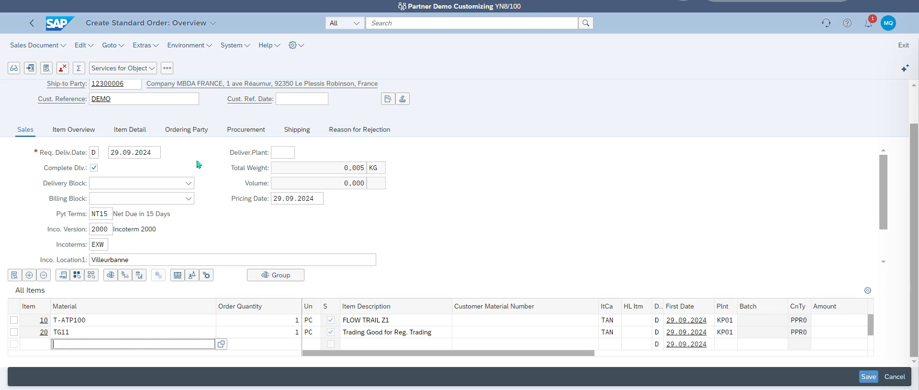
Step: Review the missing data in the order's incompletion log, and save the order as an incomplete document
left_click(868, 376)
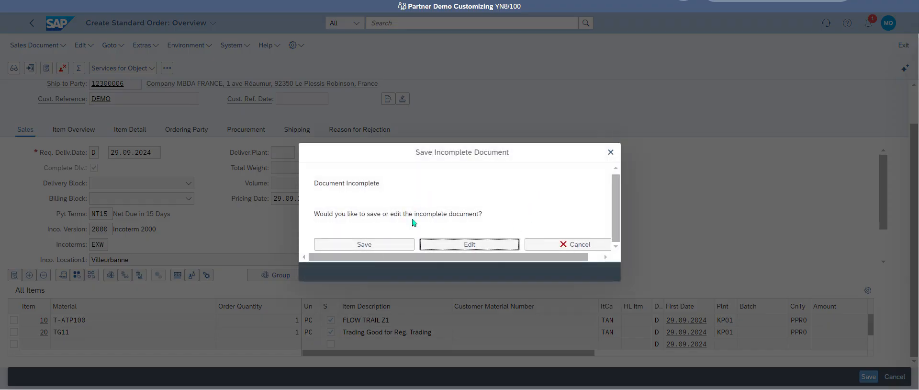
left_click(470, 245)
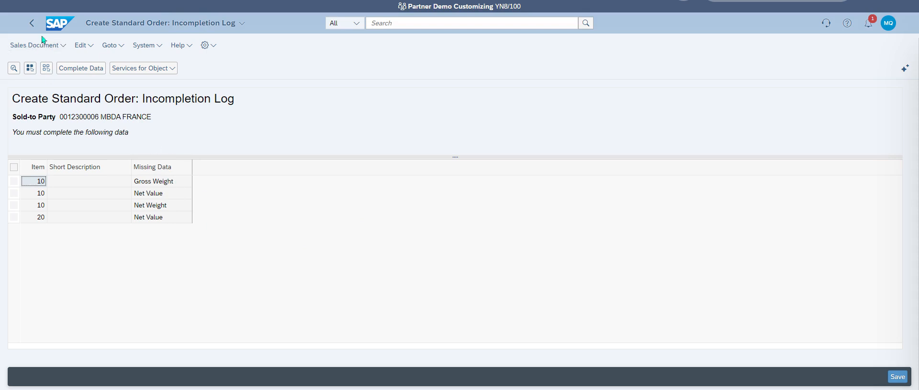
left_click(32, 22)
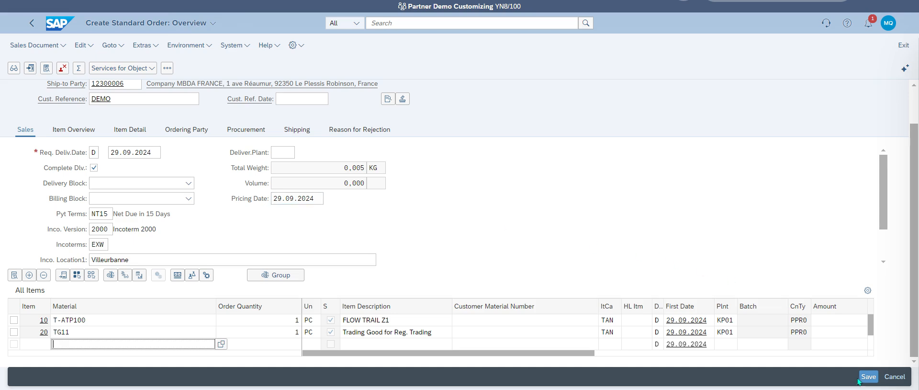
left_click(866, 377)
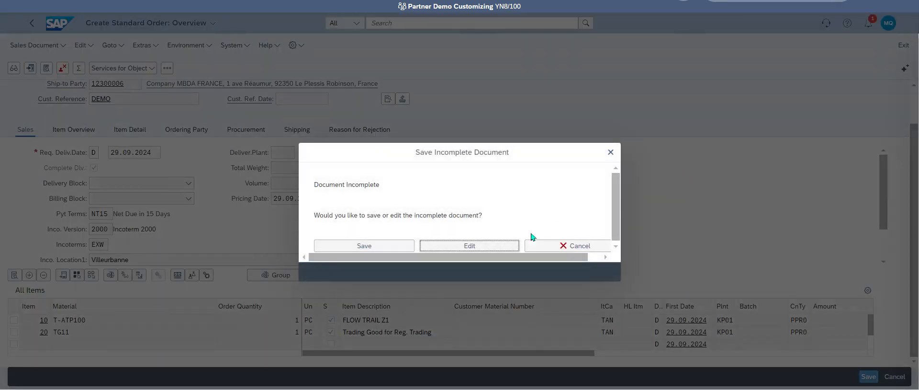
left_click(402, 245)
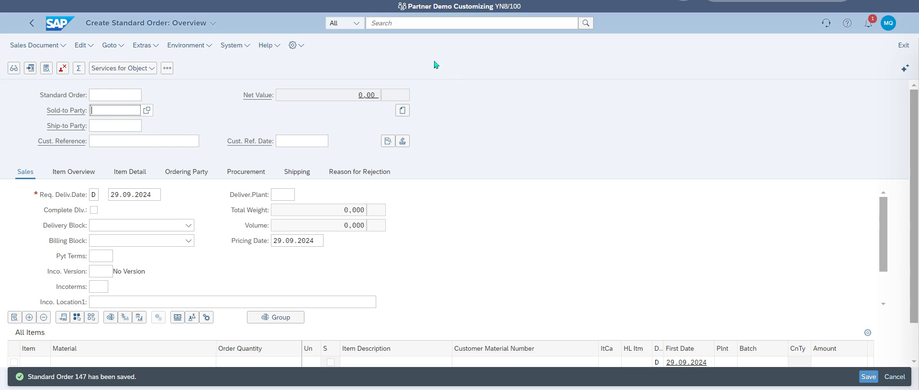
Step: Start transaction mm02 to change material TG11
left_click(421, 23)
type("mm02")
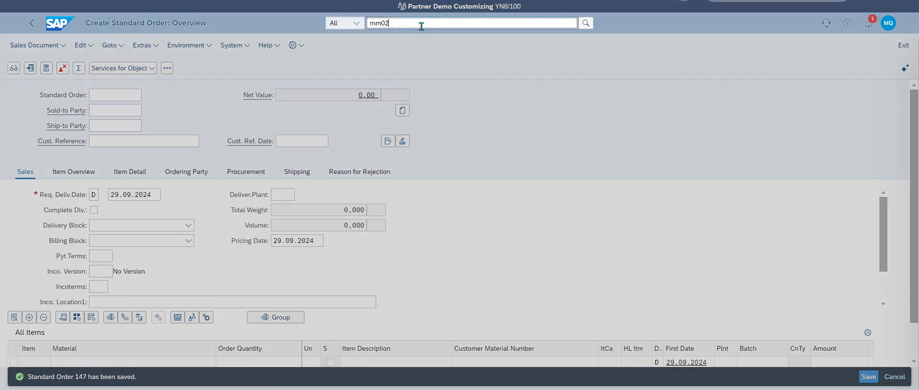
left_click(455, 62)
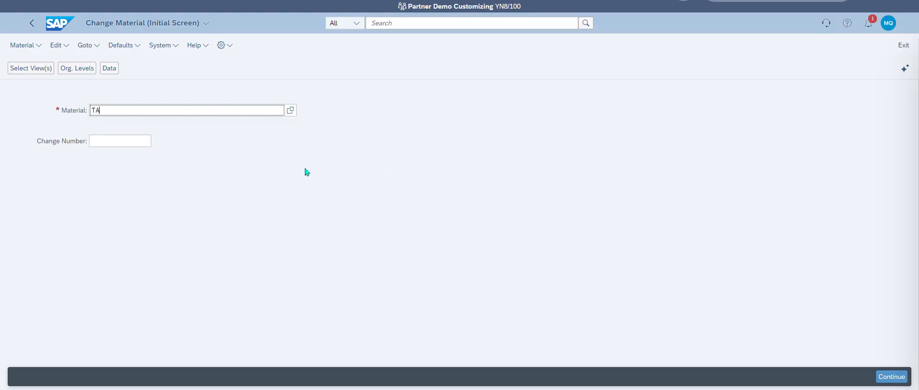
key("BackSpace")
key("BackSpace")
key("BackSpace")
type("TG11")
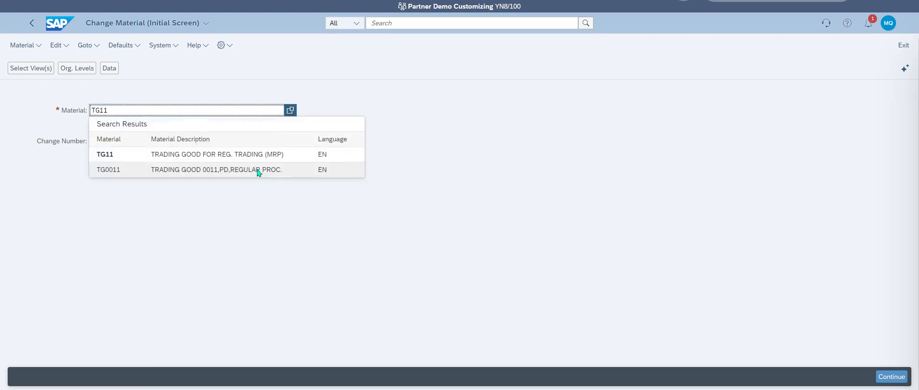
left_click(189, 154)
key("Return")
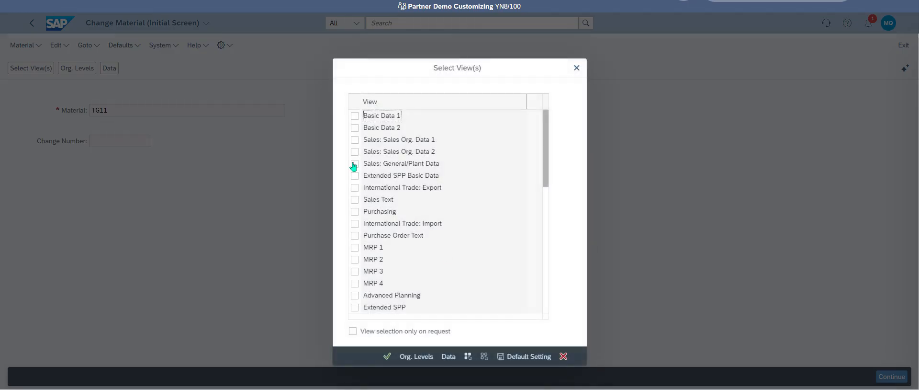
Step: Open TG11's Basic Data 1, Basic Data 2 and Sales Org. Data 1 views for plant KP01, sales organization KPC1 and distribution channel Z1
left_click(355, 115)
left_click(354, 128)
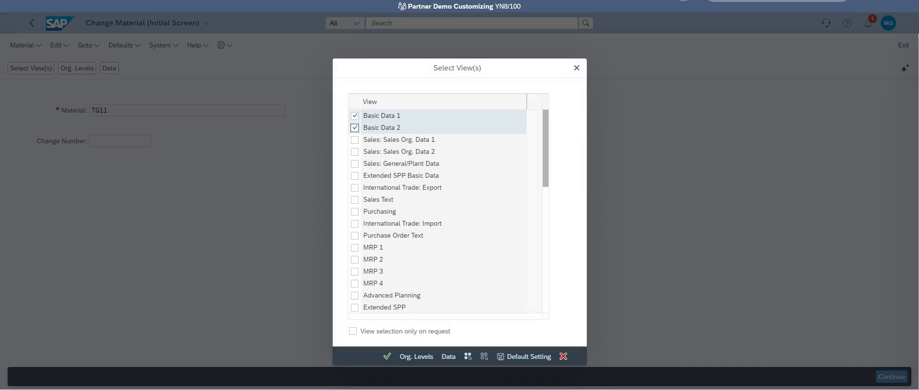
left_click(355, 139)
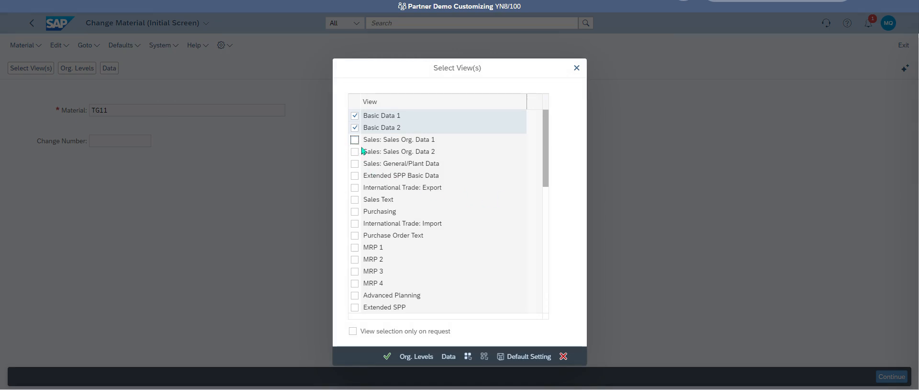
left_click(387, 355)
left_click(419, 194)
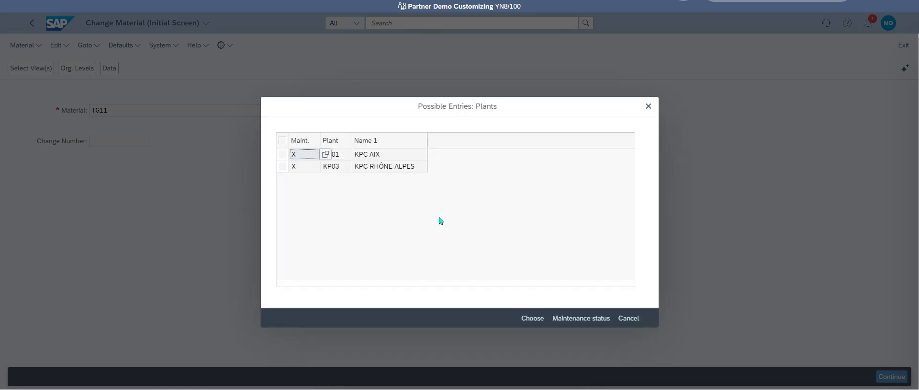
double_click(371, 155)
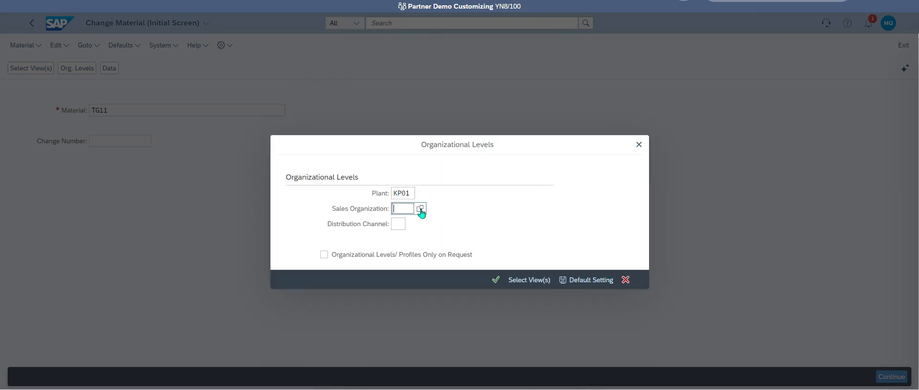
left_click(420, 209)
double_click(369, 156)
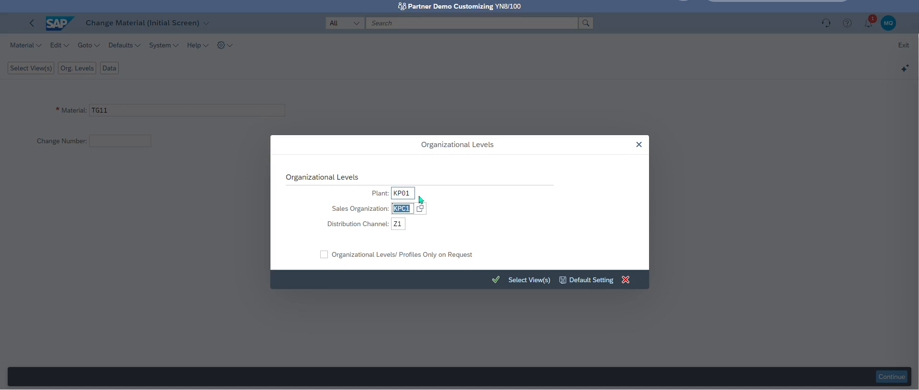
key("Return")
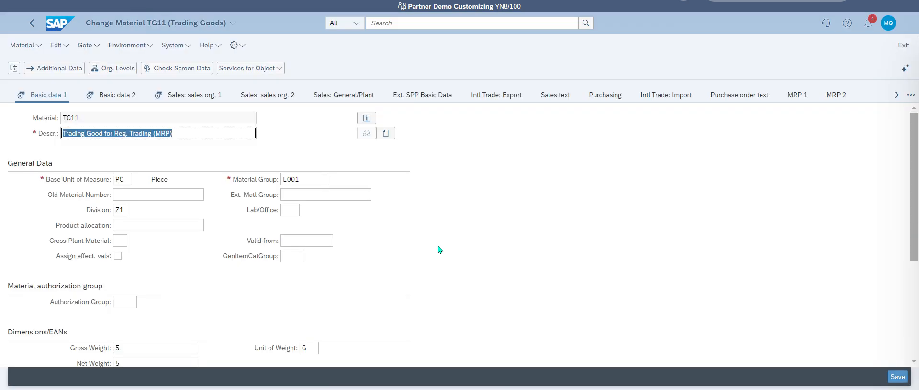
Step: Check the general data and the gross and net weights in TG11's Basic Data 1 view
scroll(440, 249, "down", 3)
scroll(440, 249, "up", 2)
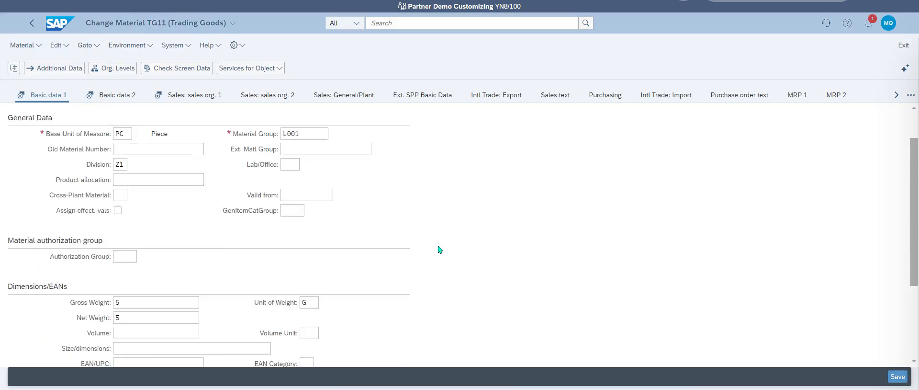
scroll(440, 249, "down", 4)
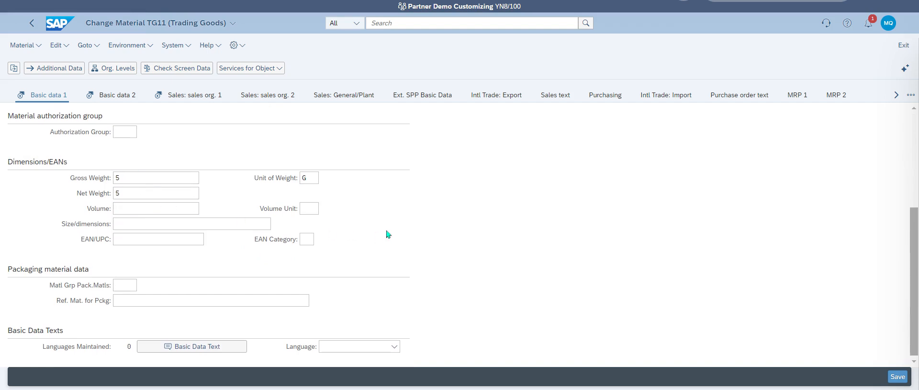
scroll(386, 232, "up", 4)
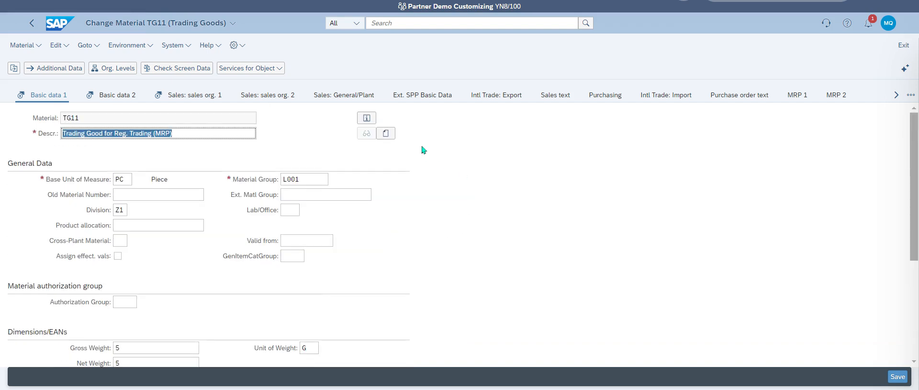
scroll(232, 225, "down", 3)
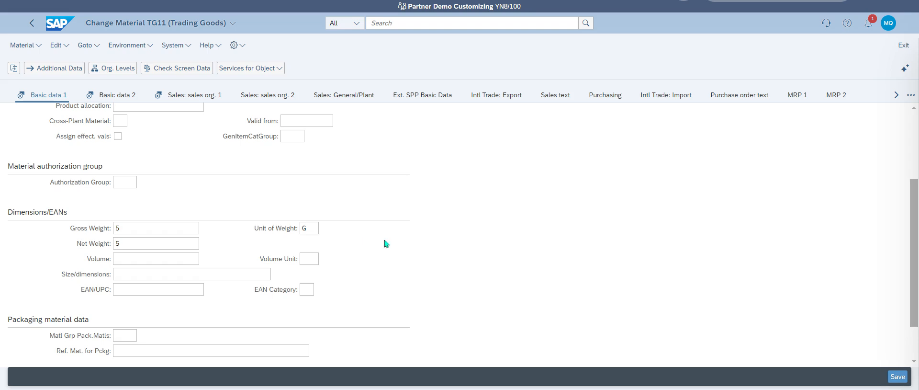
scroll(450, 234, "up", 3)
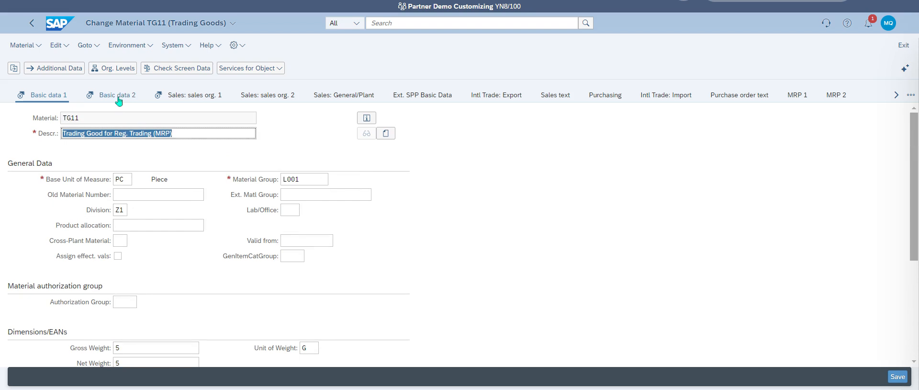
Step: Create a PPR0 price condition for TG11 of 150,00 EUR per 1 PC from scale quantity 1, and save the material
left_click(201, 97)
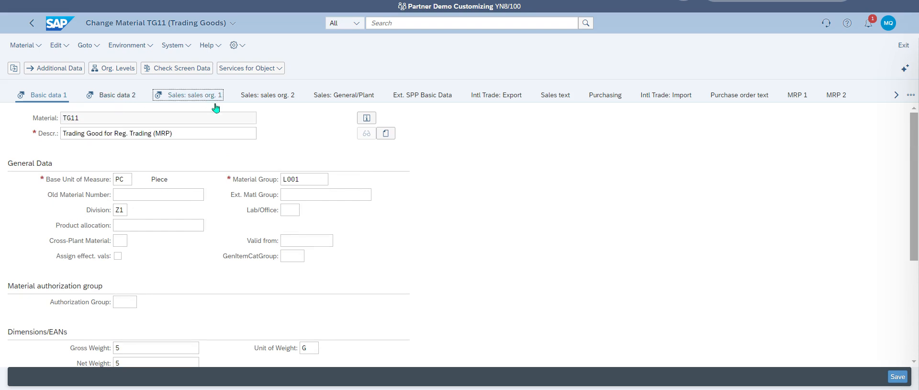
scroll(463, 240, "down", 3)
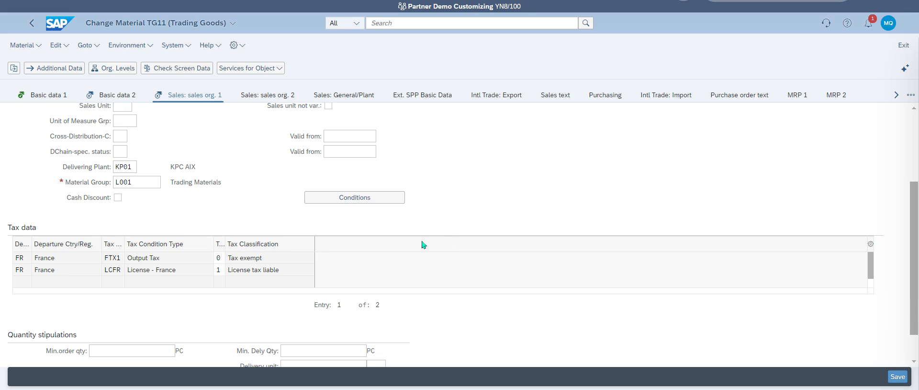
left_click(353, 200)
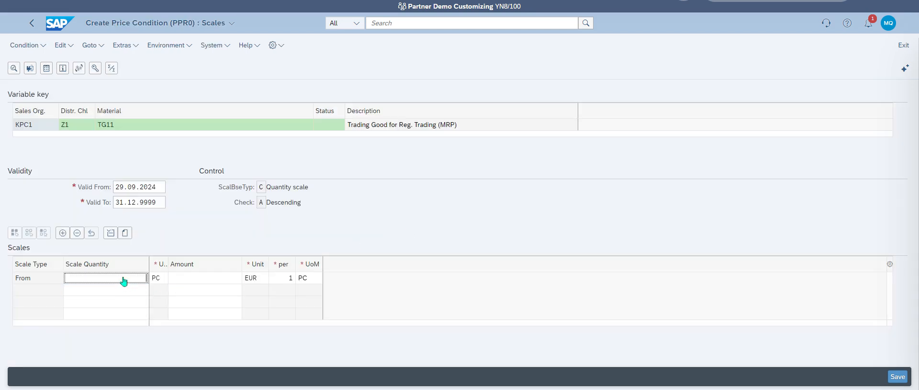
type("1")
key("Tab")
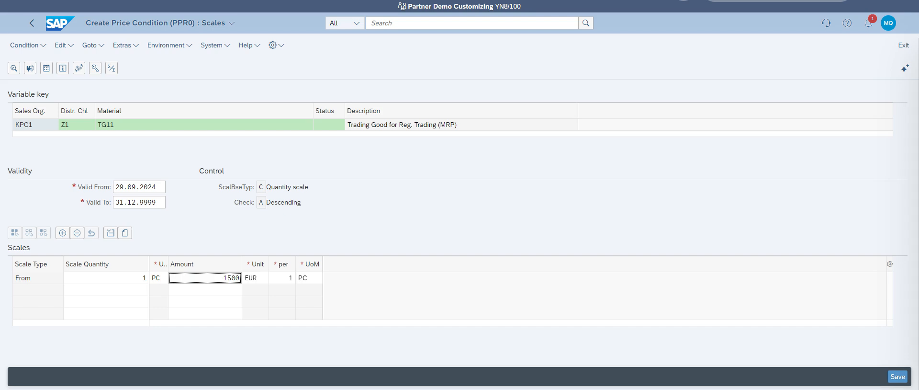
key("Return")
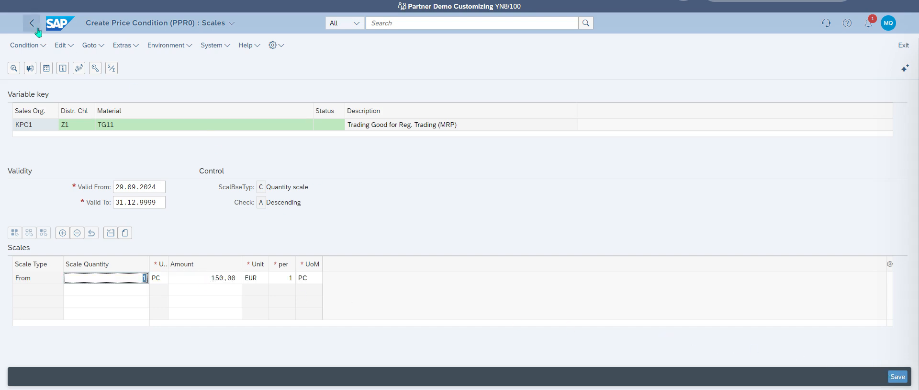
left_click(32, 23)
scroll(359, 199, "down", 3)
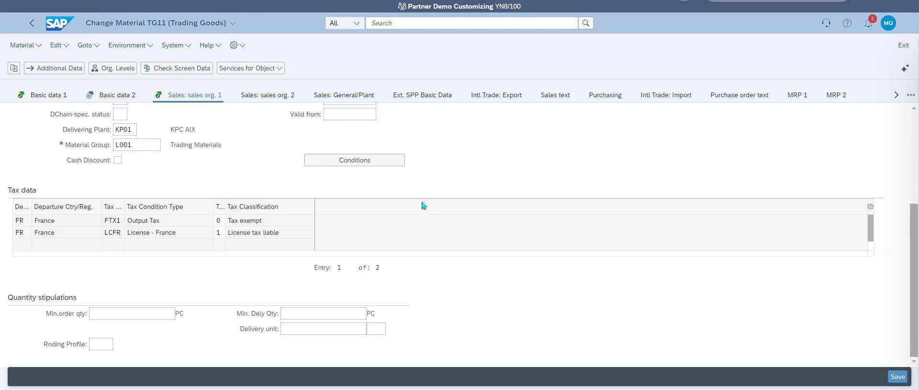
left_click(898, 377)
scroll(587, 266, "down", 3)
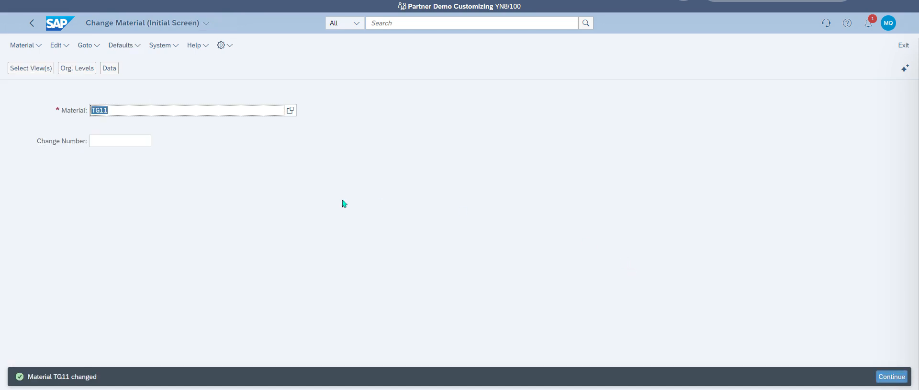
Step: Search for materials matching *ATP* without a material type restriction, and choose T-ATP100 as the material to change
type("ATP*")
key("Return")
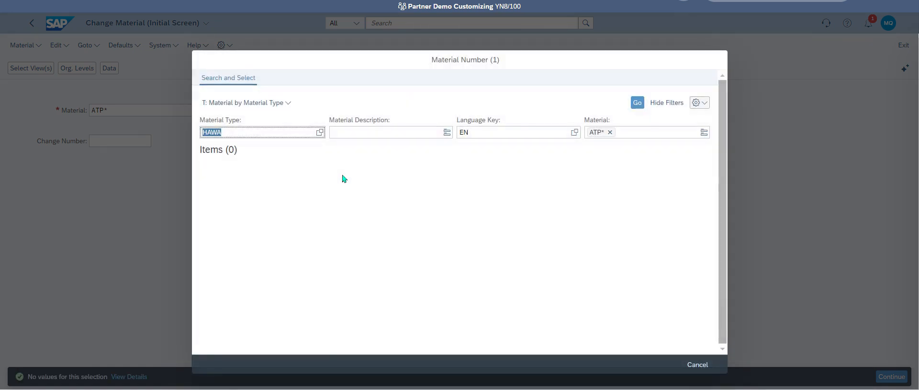
key("BackSpace")
left_click(610, 133)
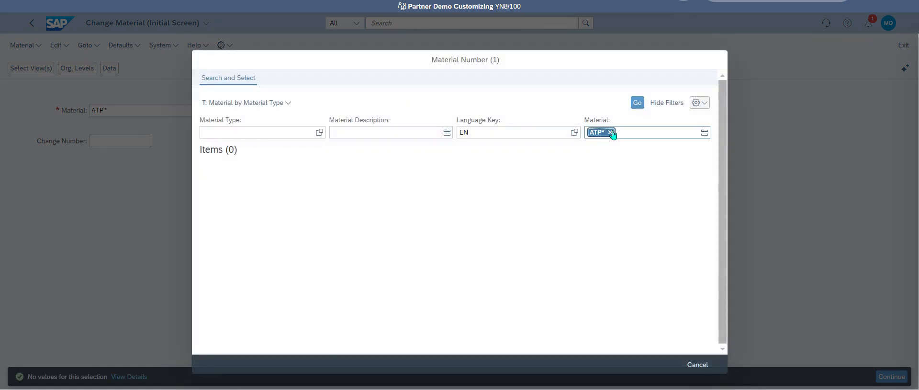
left_click(613, 134)
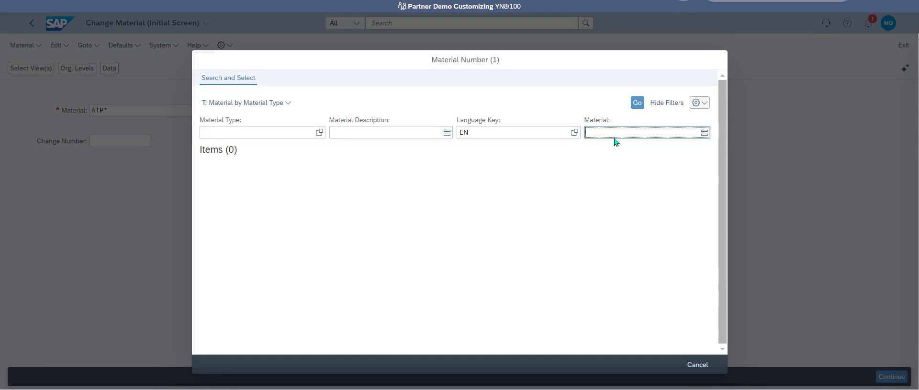
key("Return")
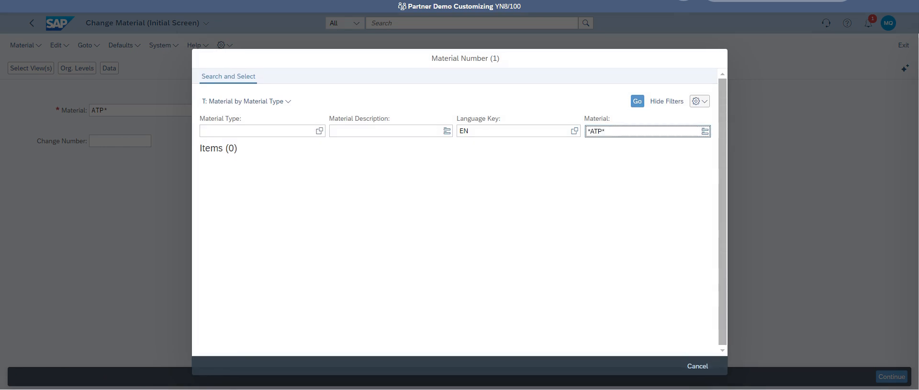
double_click(383, 183)
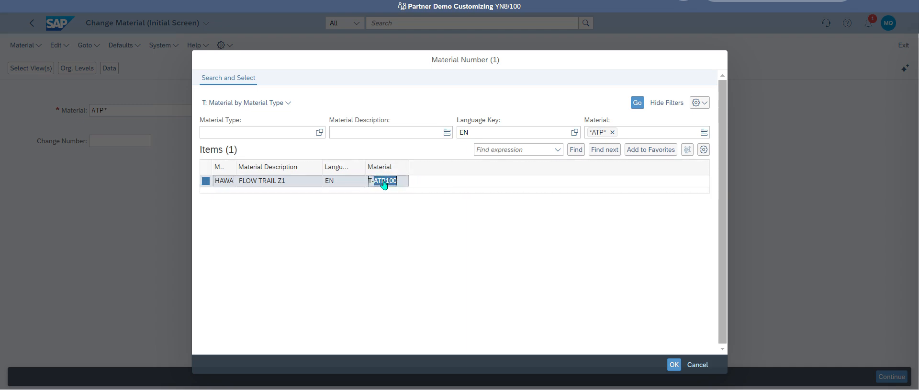
key("Return")
Step: Open the Basic Data 1 and Basic Data 2 views of T-ATP100
left_click(354, 116)
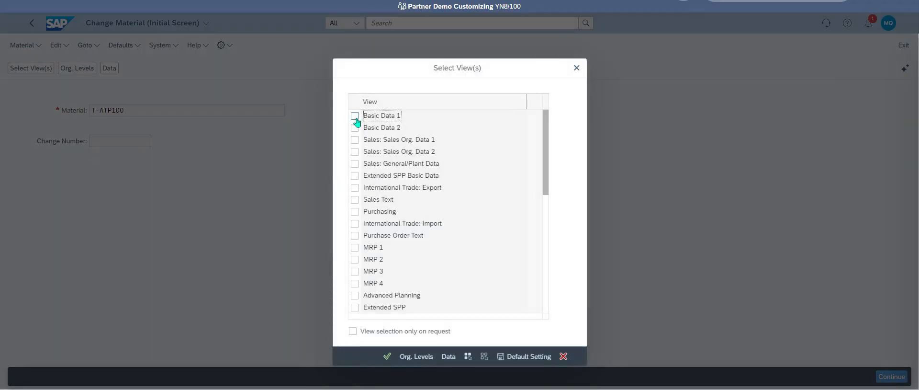
left_click(357, 128)
key("Return")
Step: Set both the gross weight and the net weight of T-ATP100 to 1 KG
scroll(383, 213, "down", 3)
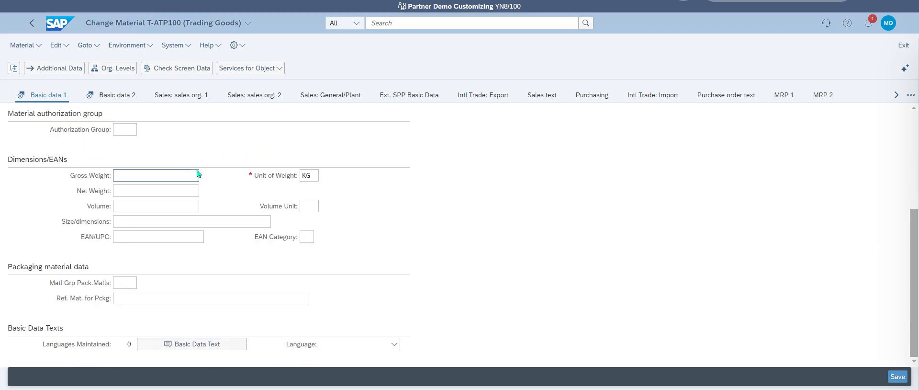
left_click(186, 177)
type("1")
left_click(191, 192)
type("1")
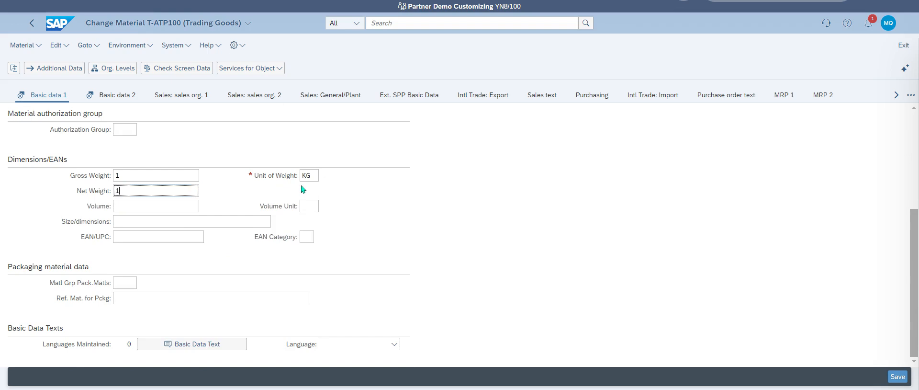
Step: Set the unit of weight of T-ATP100 to G and save the material
left_click_drag(309, 176, 290, 182)
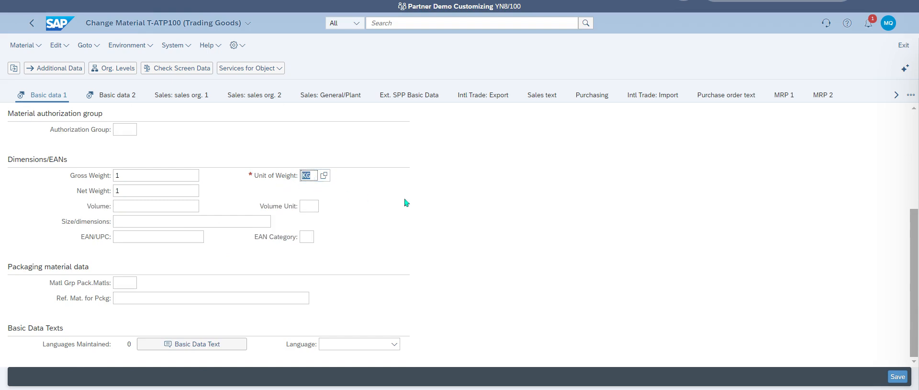
key("Return")
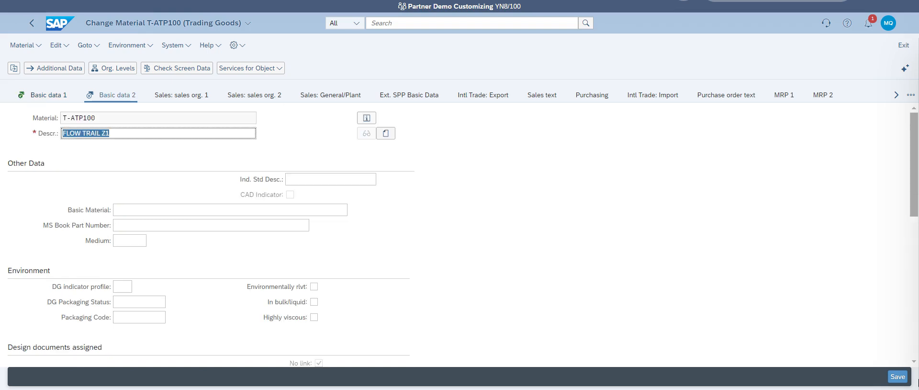
left_click(898, 376)
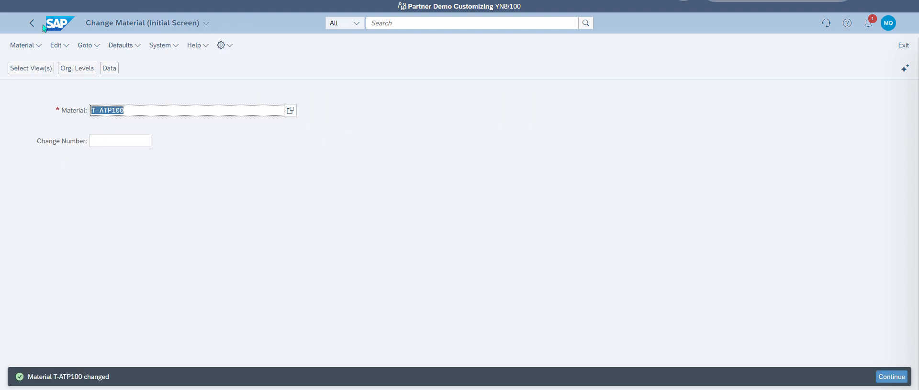
Step: Start a new sales document with transaction VA01 and order type OR
left_click(387, 26)
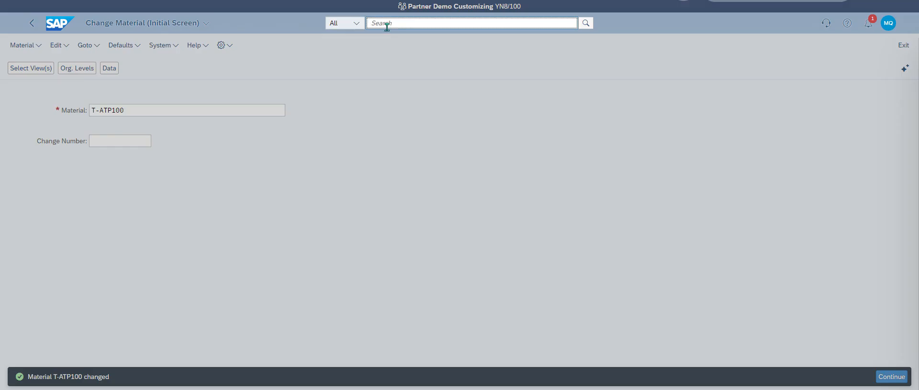
type("va01")
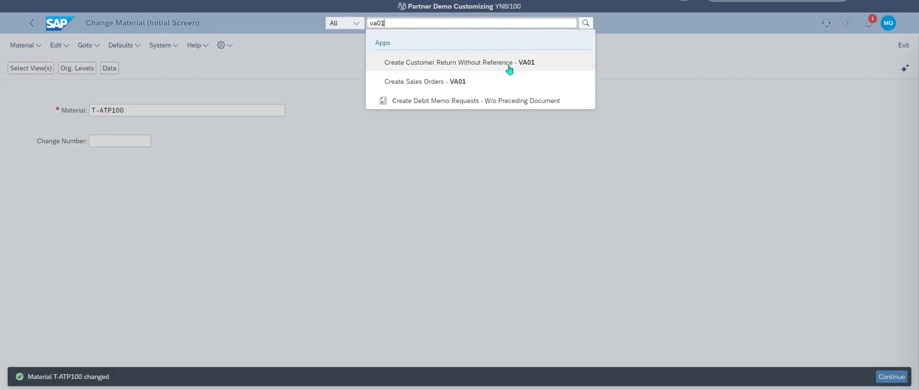
left_click(490, 82)
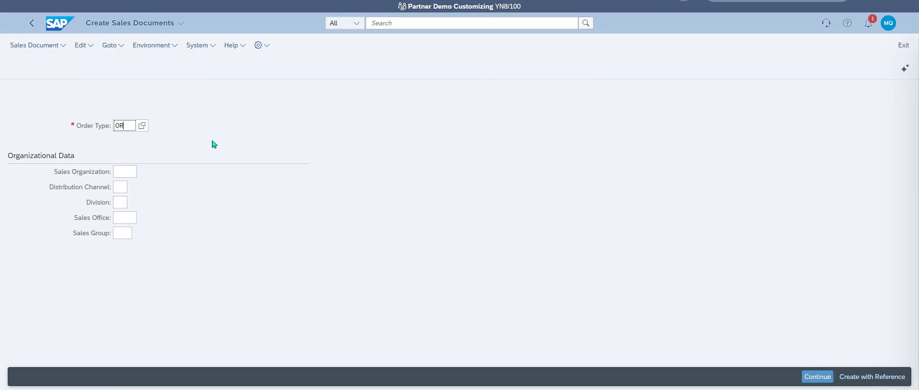
key("Return")
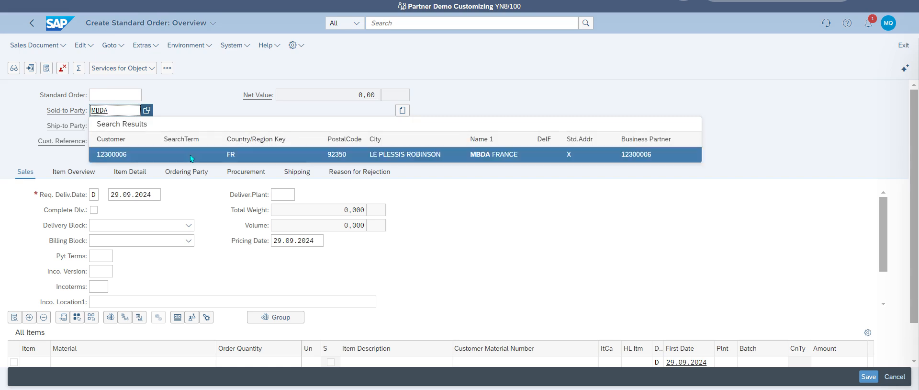
Step: Choose MBDA FRANCE as the sold-to party and enter DEMO 2 as the customer reference
left_click(127, 153)
left_click(118, 143)
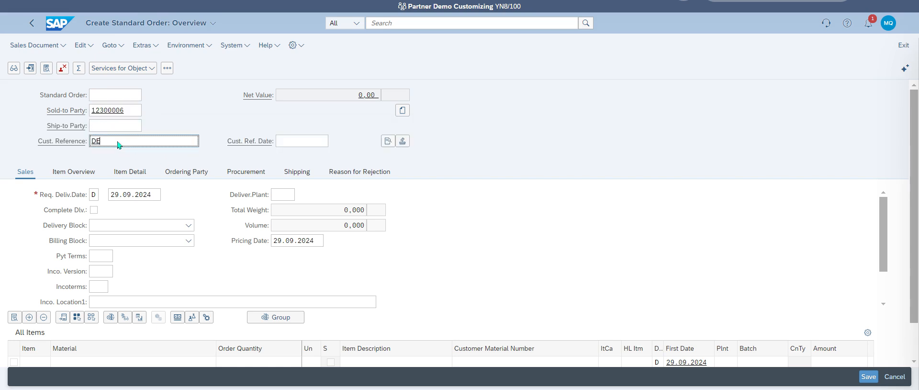
key("Return")
Step: Add T-ATP100 as the first order item with quantity 1, accepting the minimum order quantity warning
scroll(174, 206, "down", 2)
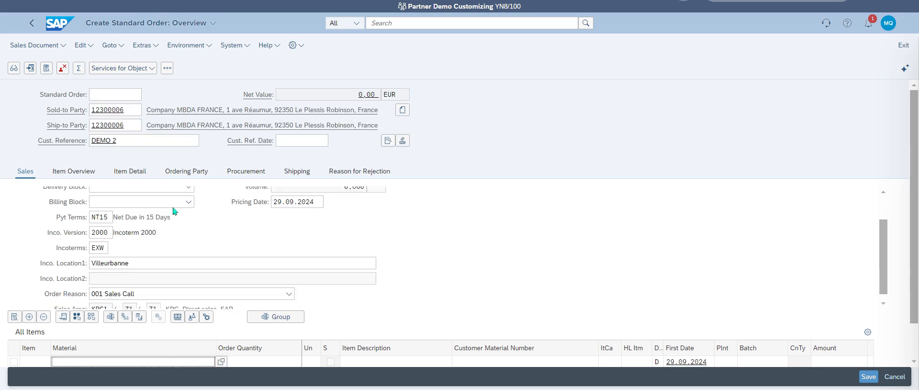
type("T")
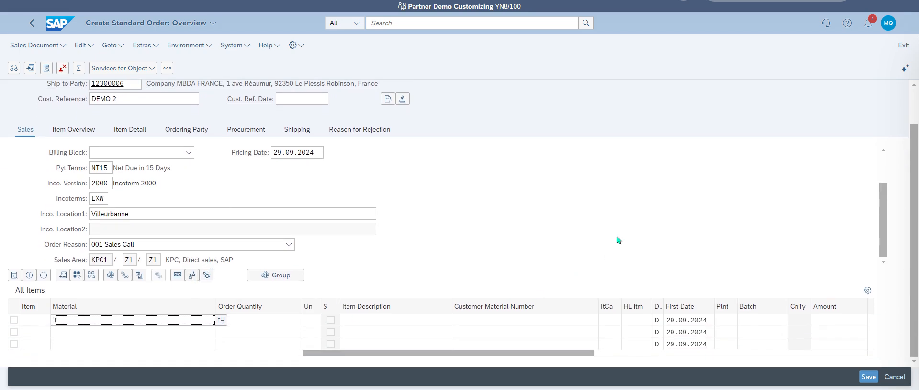
type("A")
key("BackSpace")
type("-ATP100")
key("Tab")
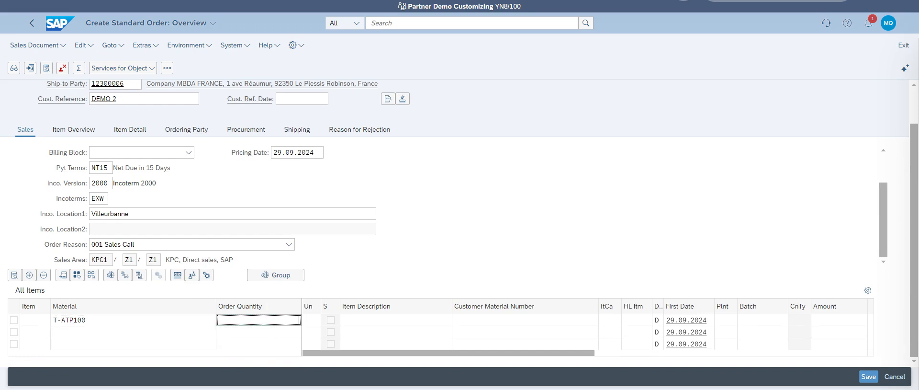
type("1")
key("Return")
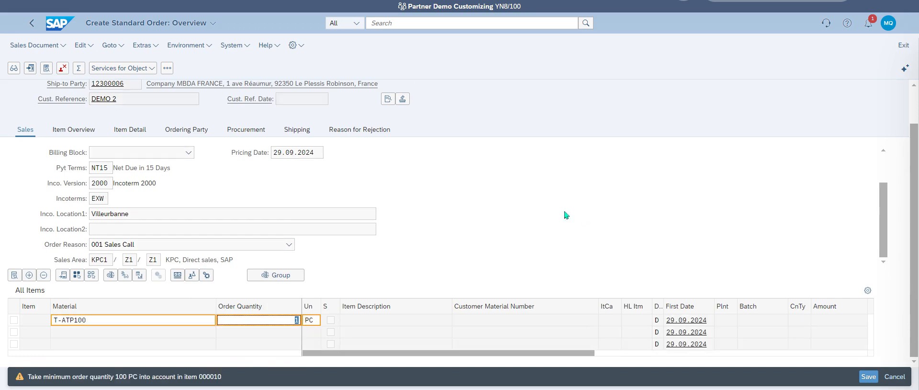
key("Return")
key("Return")
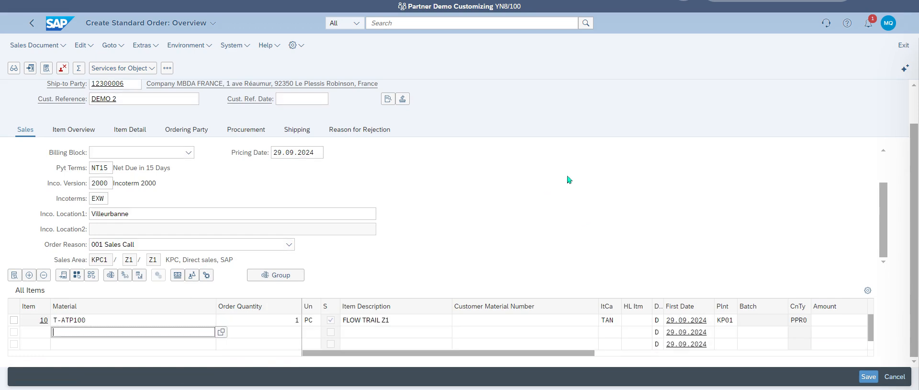
Step: Check the order's net value and total weight, and add TG11 as the second item with quantity 1
scroll(571, 176, "up", 2)
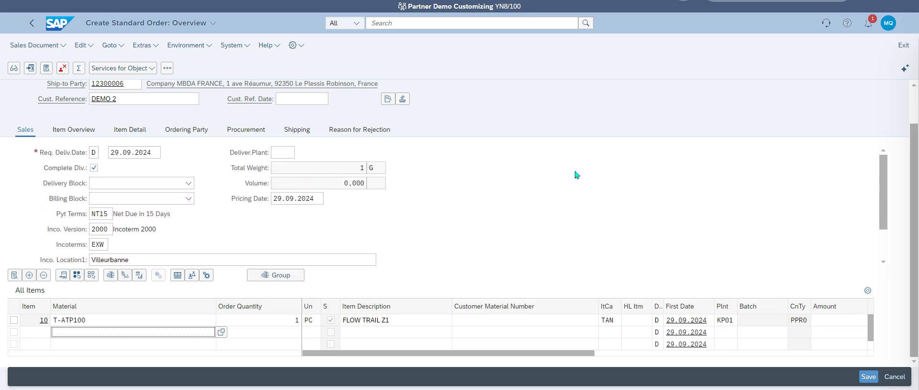
scroll(741, 141, "up", 1)
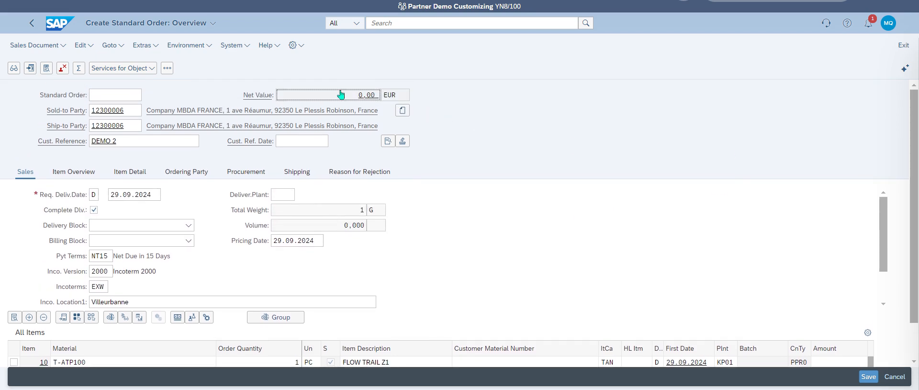
left_click_drag(341, 94, 388, 93)
scroll(570, 158, "down", 3)
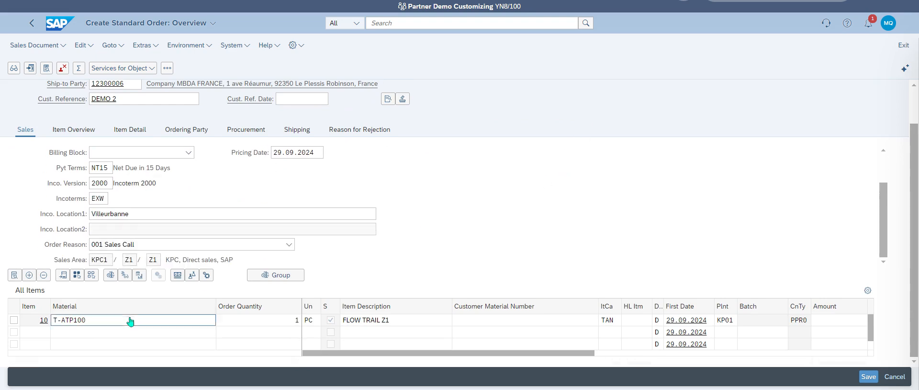
left_click(110, 334)
type("TG11")
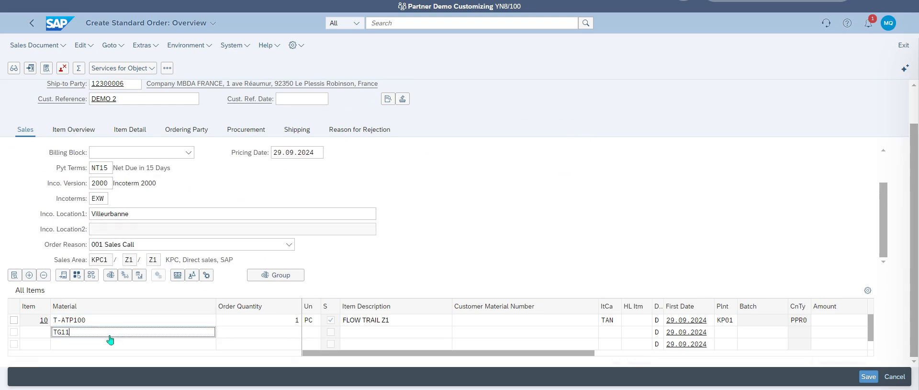
key("Tab")
key("Return")
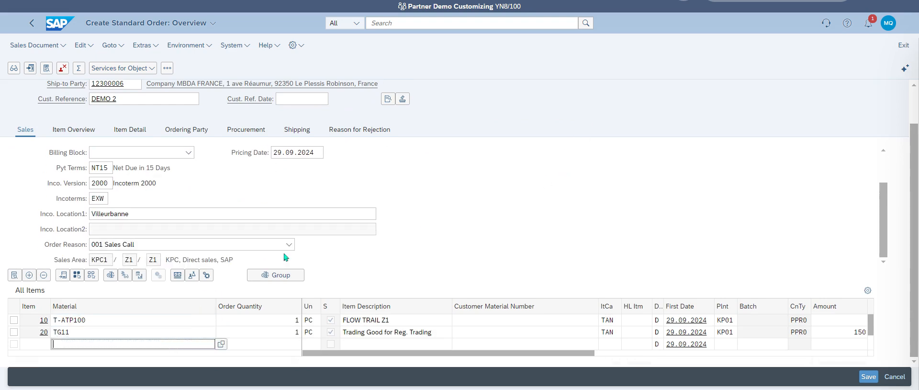
Step: Examine the order totals and the header pricing conditions, and return to the order overview
scroll(459, 202, "up", 3)
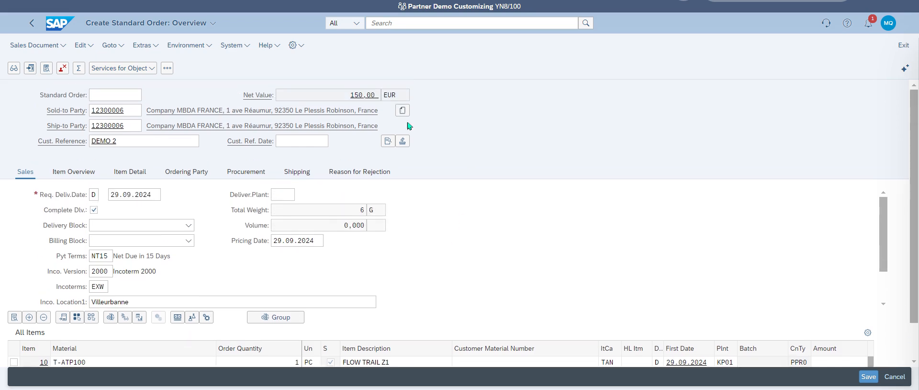
scroll(588, 188, "down", 2)
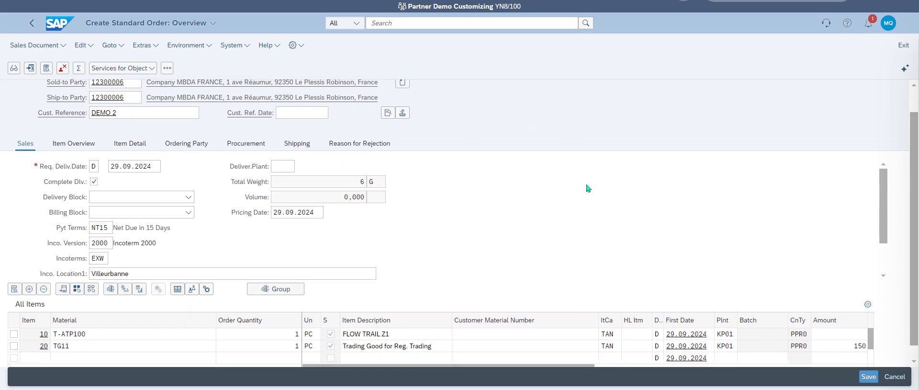
scroll(587, 188, "down", 2)
left_click(14, 331)
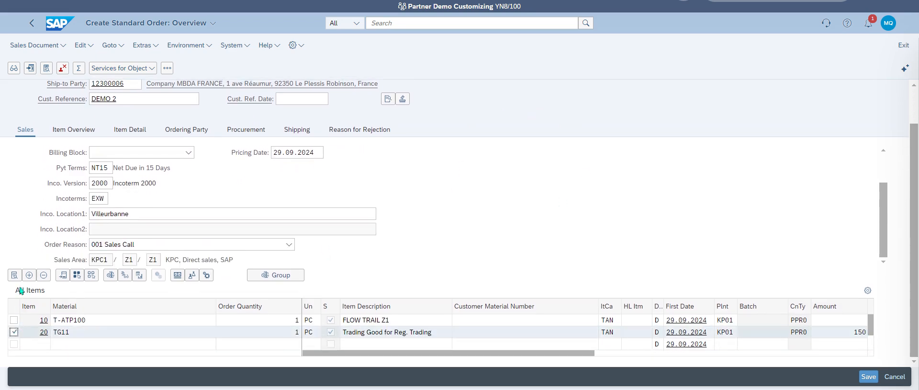
left_click(178, 277)
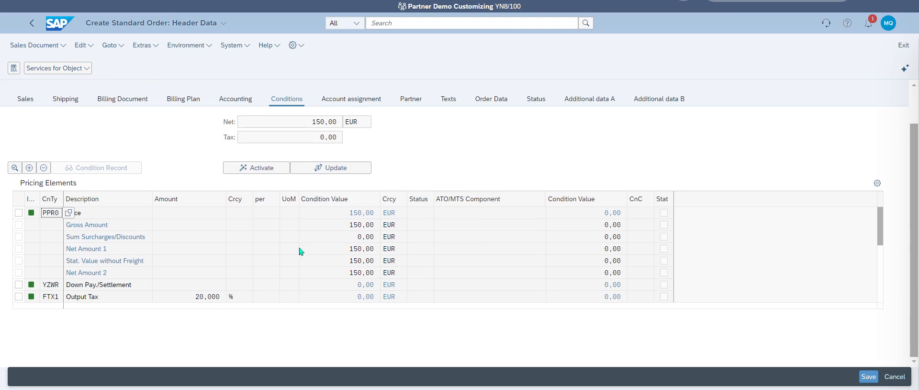
left_click(106, 212)
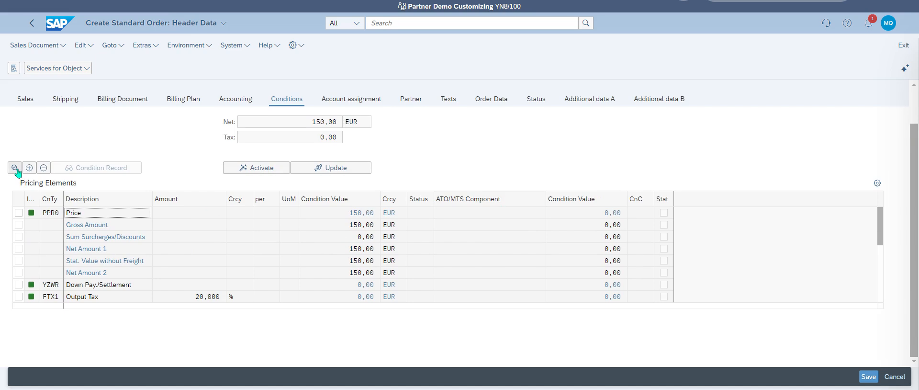
scroll(181, 203, "up", 2)
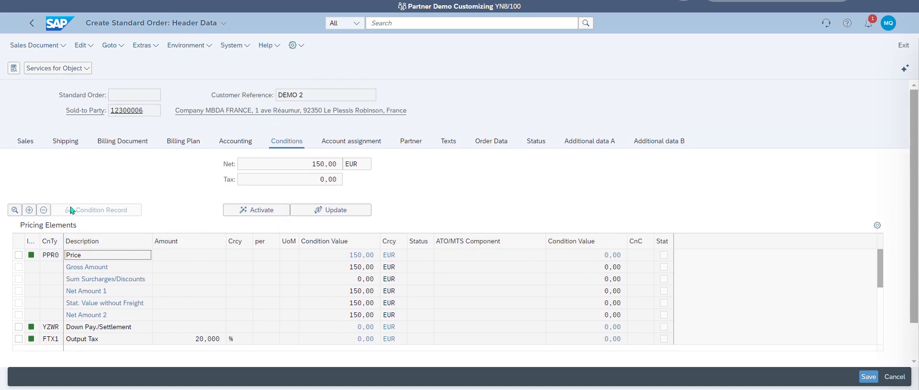
left_click(28, 28)
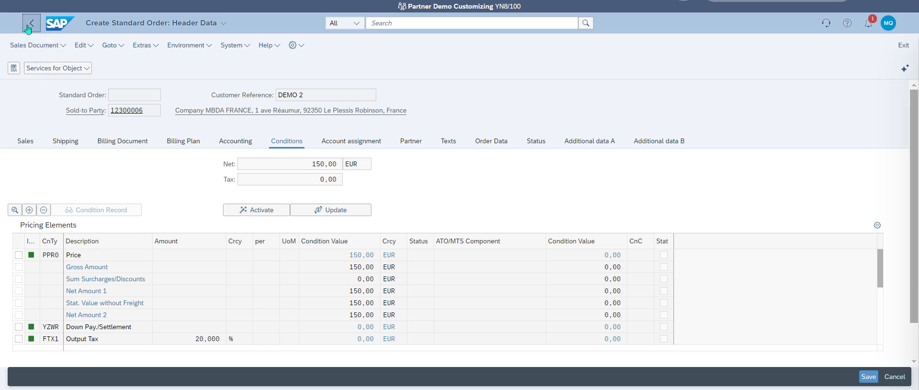
Step: Open the conditions of the TG11 item and display its pricing analysis
left_click(7, 332)
left_click(14, 275)
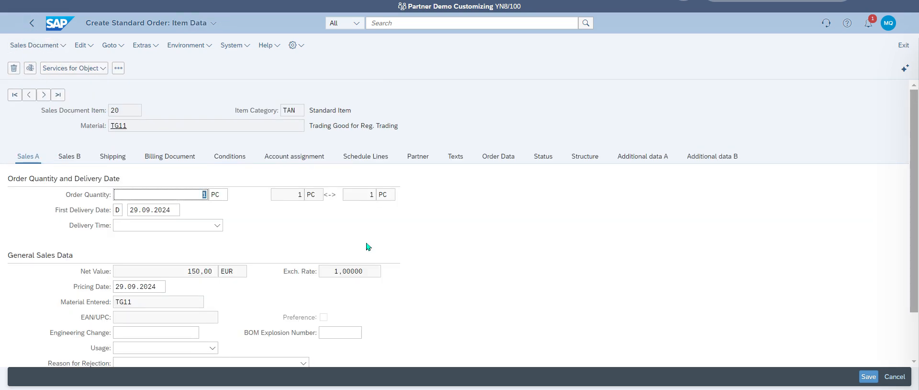
left_click(231, 156)
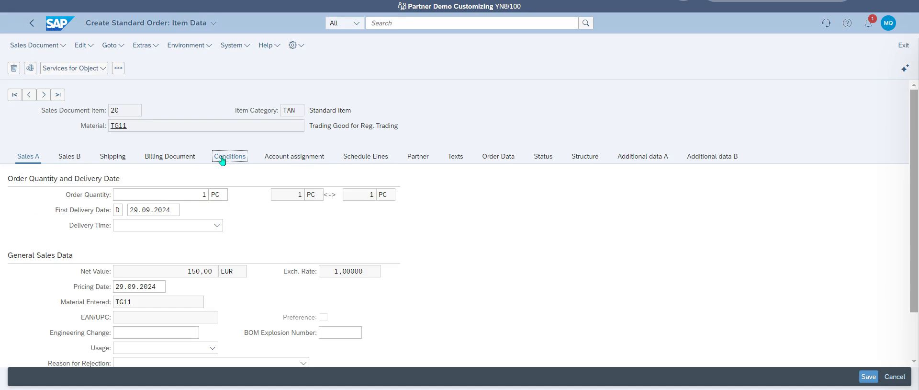
left_click(183, 226)
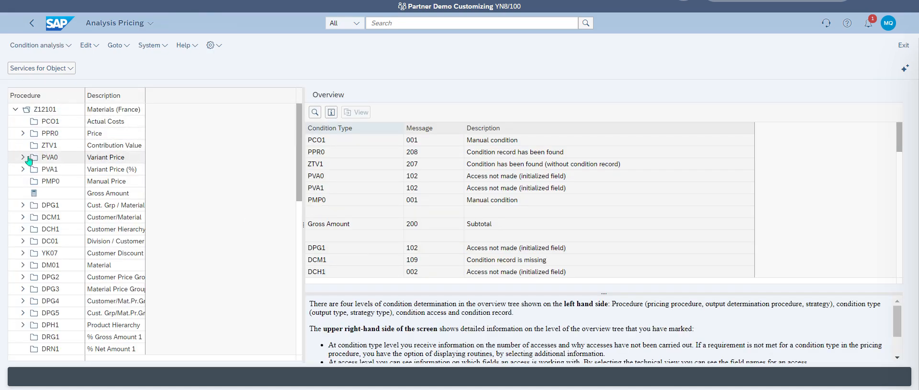
Step: Display the PPR0 condition record found through access 040 for TG11, and return to the item data
left_click(22, 134)
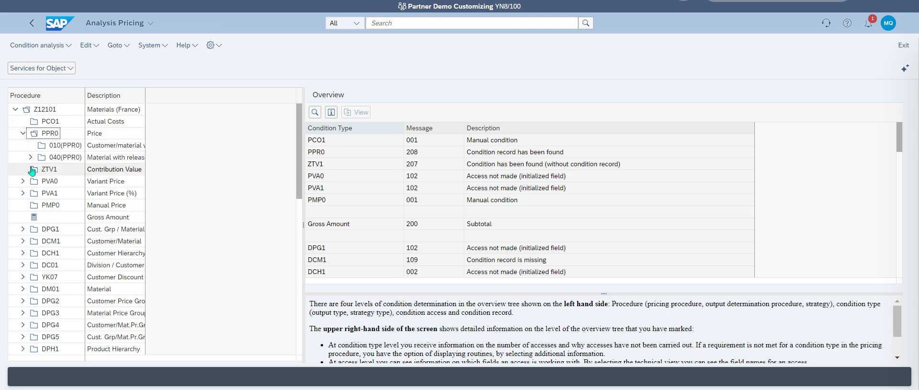
double_click(96, 158)
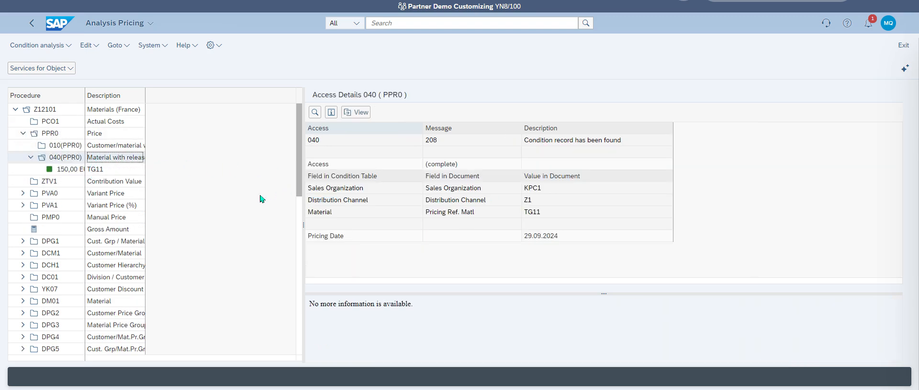
key("Down")
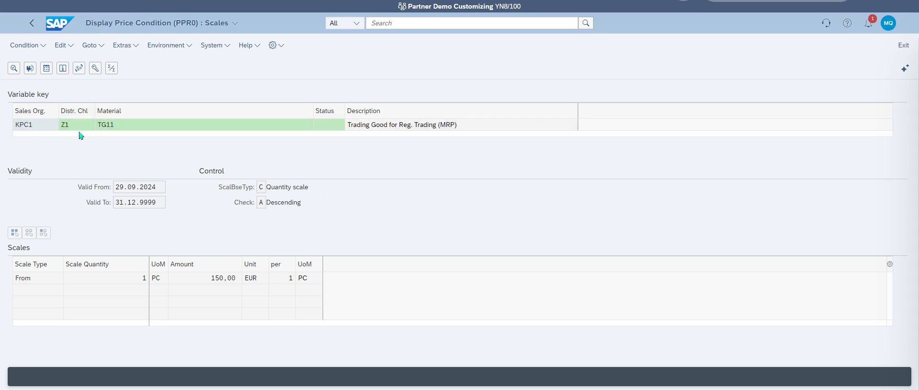
left_click(32, 27)
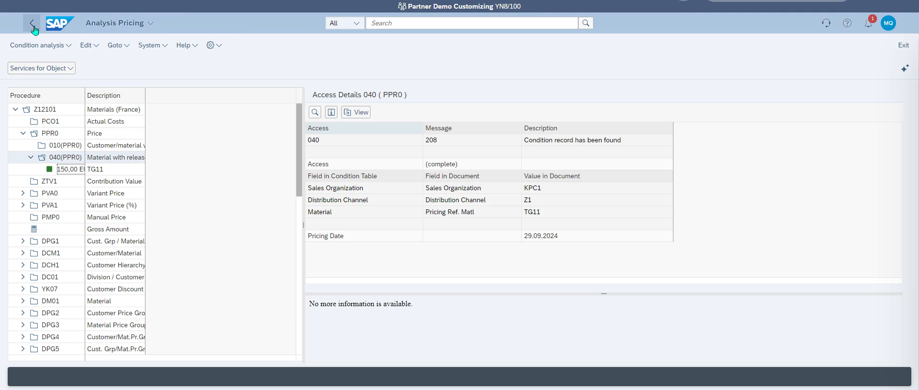
left_click(32, 27)
left_click(43, 166)
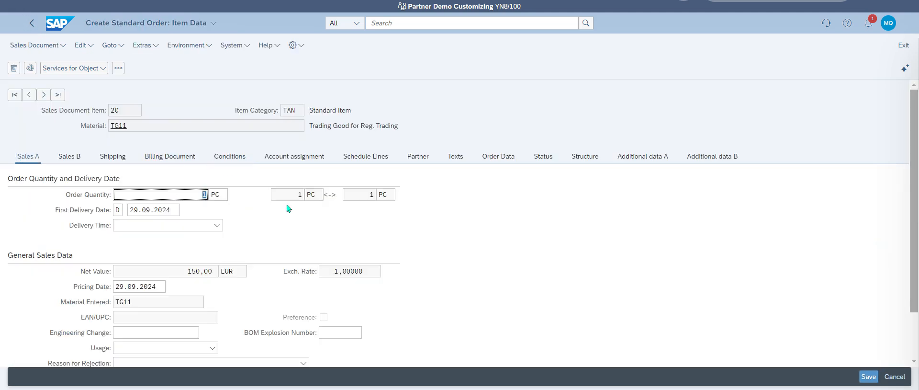
Step: Examine the Sales A and Sales B data of the TG11 item
scroll(474, 229, "down", 2)
scroll(478, 233, "up", 2)
left_click(70, 157)
scroll(421, 223, "down", 3)
scroll(422, 225, "down", 3)
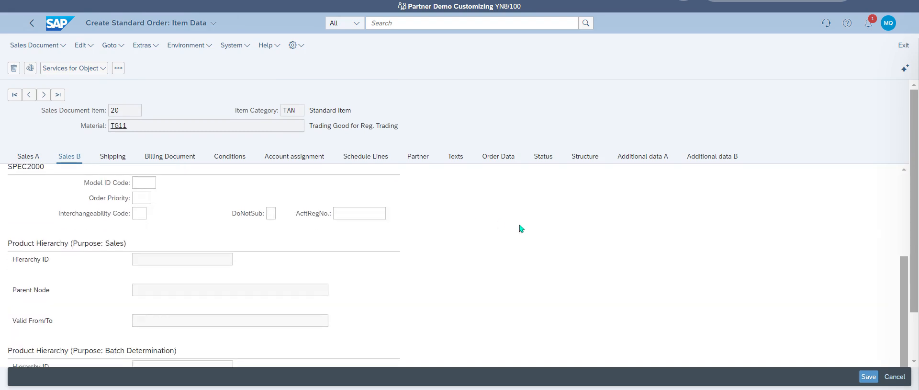
scroll(528, 228, "up", 5)
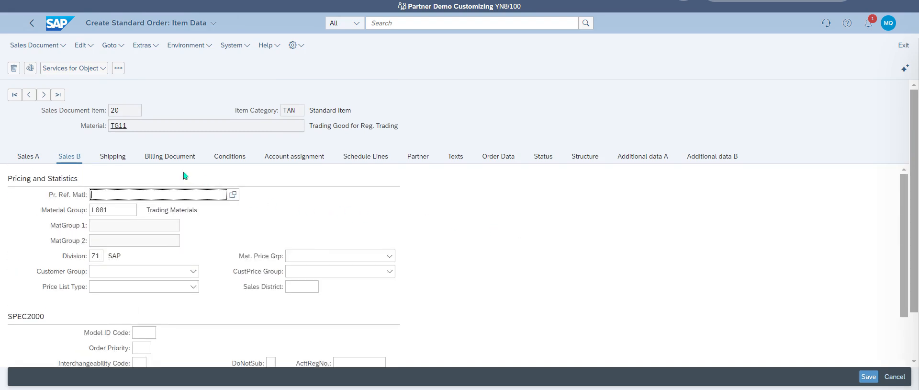
Step: Examine the shipping data of the TG11 item, including its weights, and return to the order overview
left_click(113, 158)
scroll(421, 254, "down", 1)
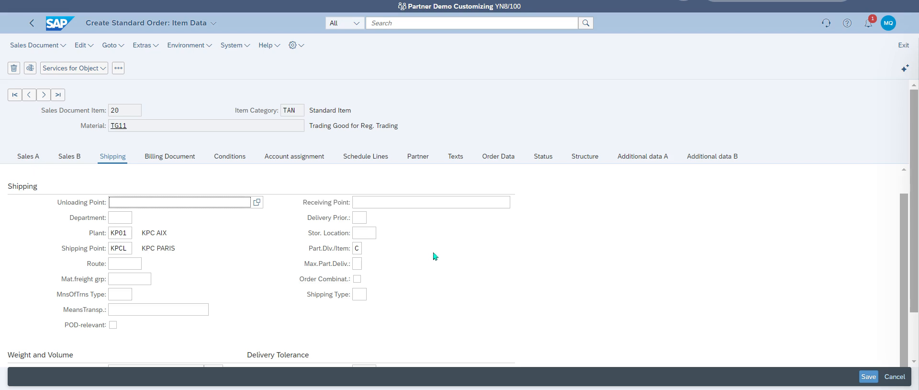
scroll(182, 216, "down", 2)
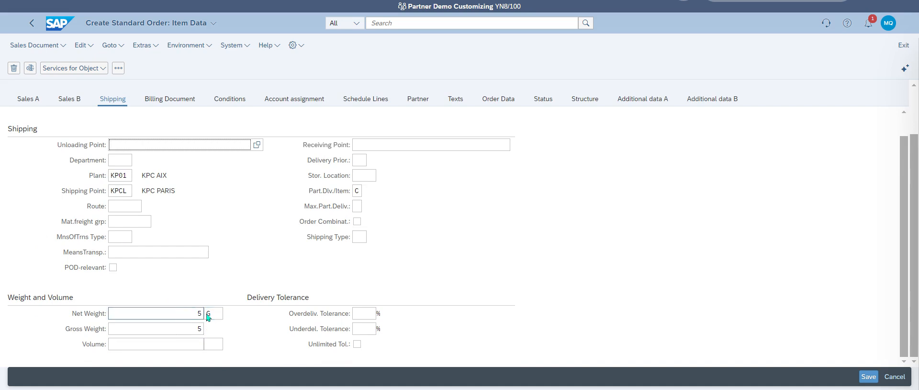
left_click(32, 22)
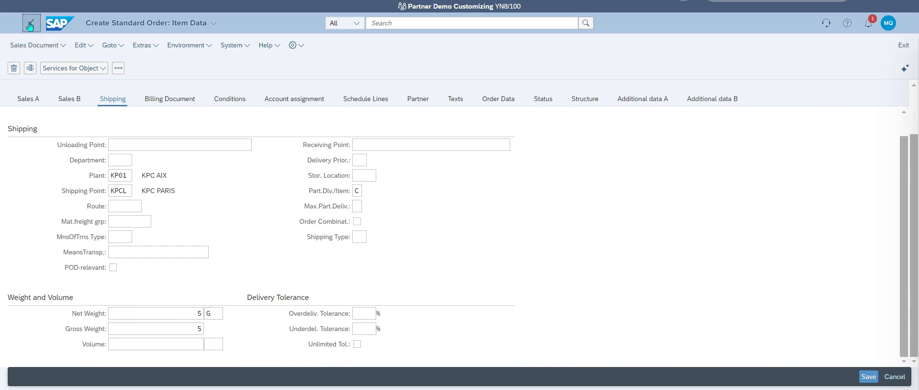
Step: Examine the shipping data and weights of the T-ATP100 item, and return to the order overview
left_click(14, 319)
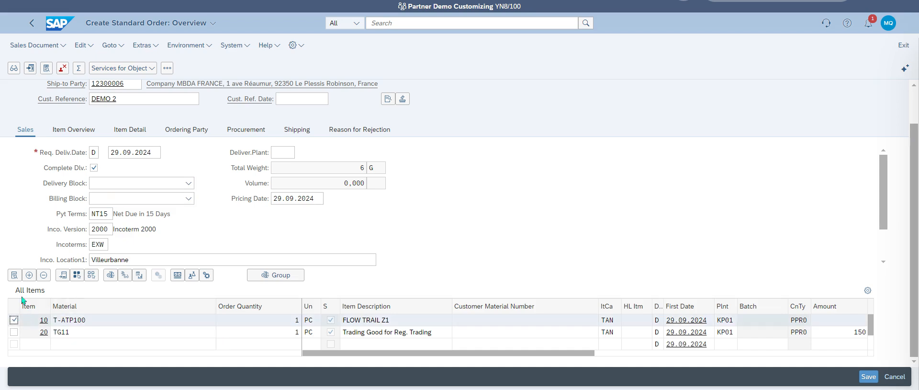
left_click(14, 275)
scroll(266, 267, "down", 3)
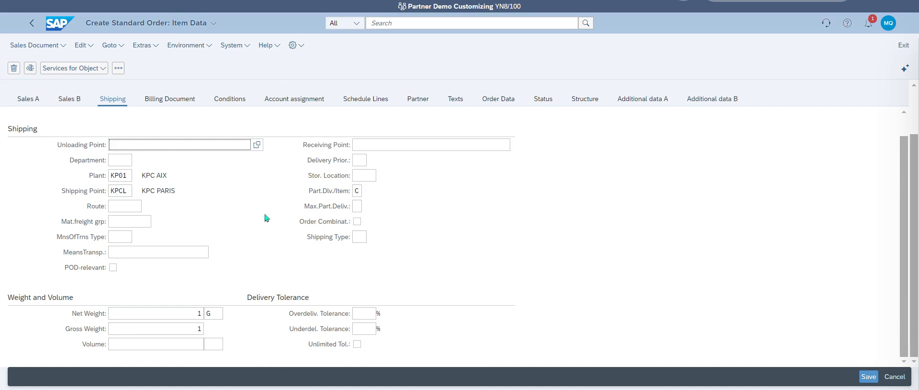
left_click(32, 23)
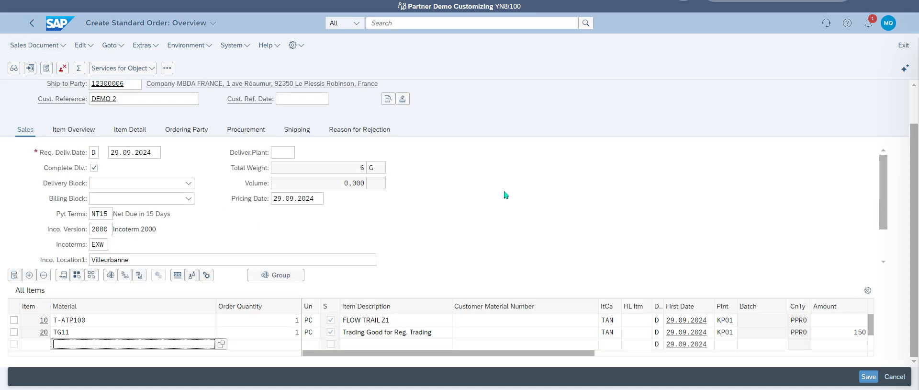
Step: Try to save the order, choose to edit the incomplete document, and check the incompletion log before returning to the overview
left_click(868, 376)
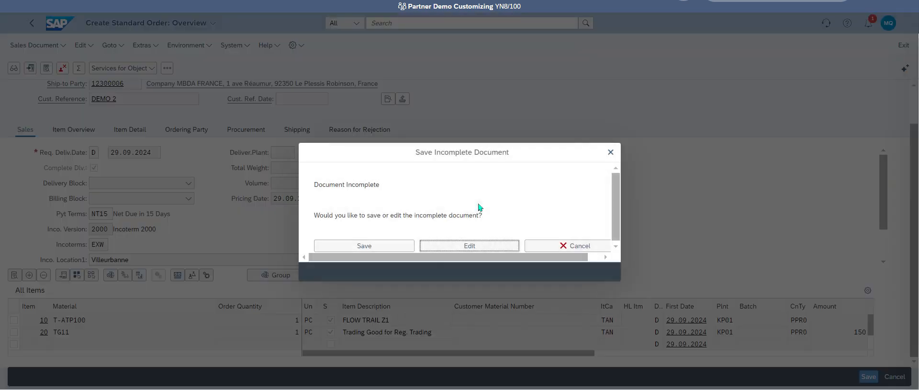
left_click(510, 244)
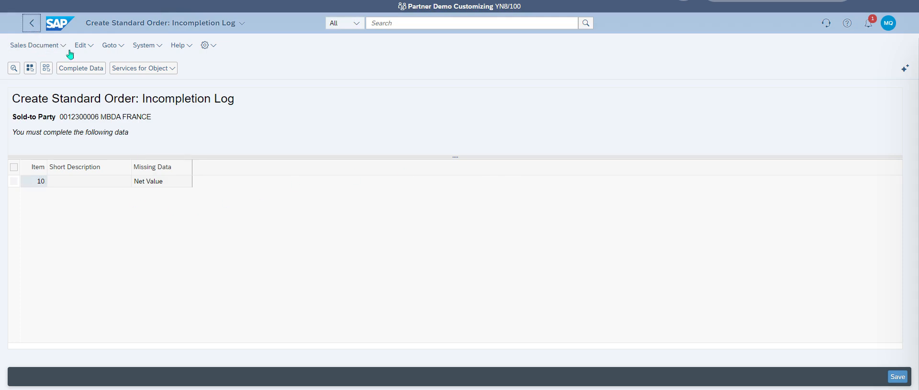
left_click(31, 23)
Step: Change the item category of the T-ATP100 item to CBXN (Free of Charge Enh) and save the order
left_click(607, 320)
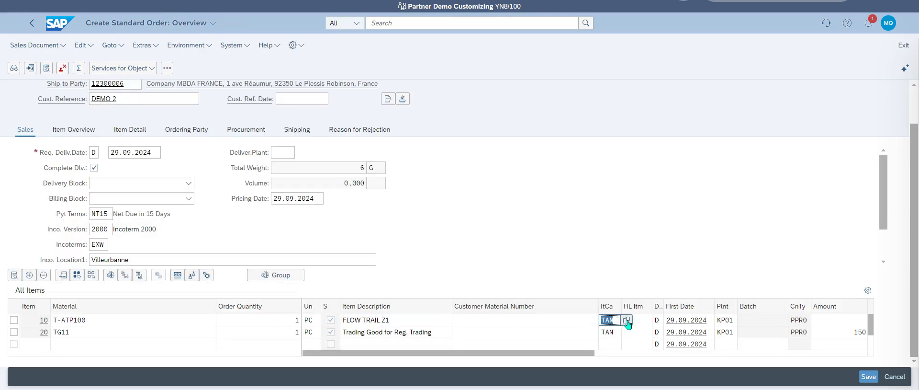
left_click(627, 320)
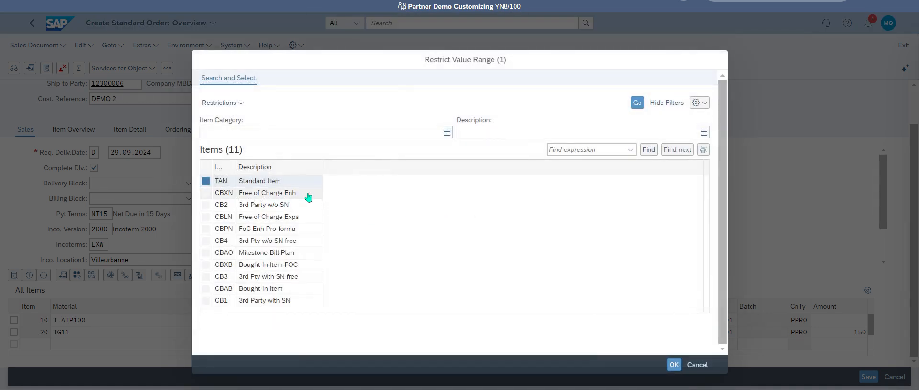
double_click(272, 192)
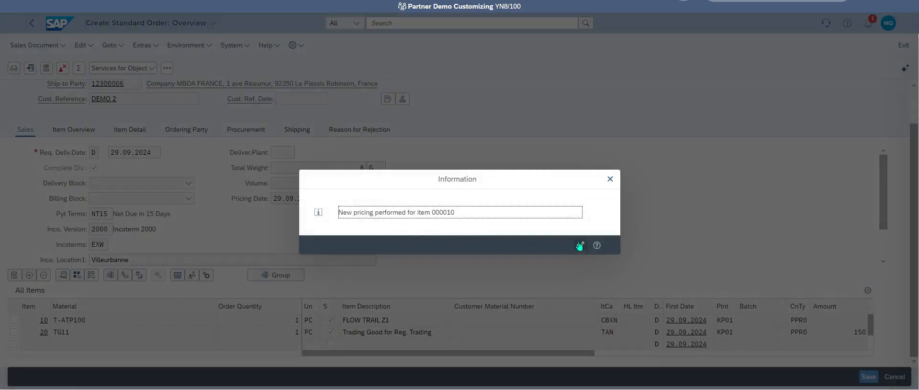
left_click(580, 245)
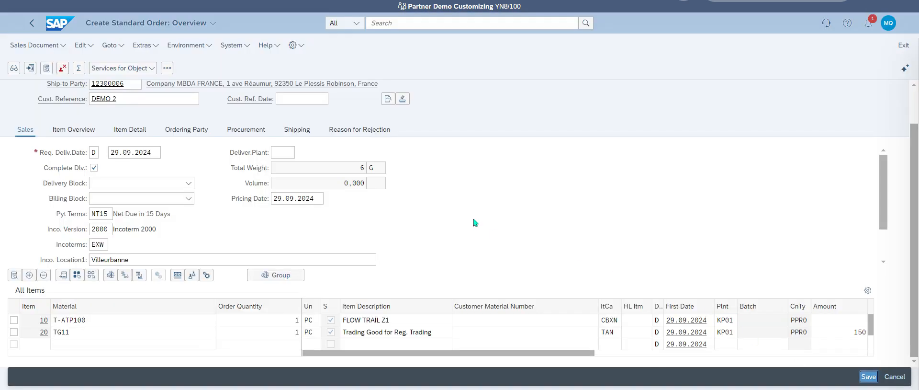
key("ctrl+s")
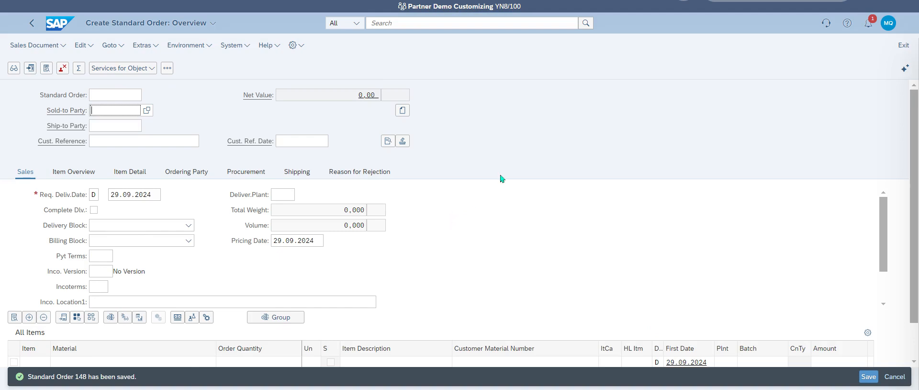